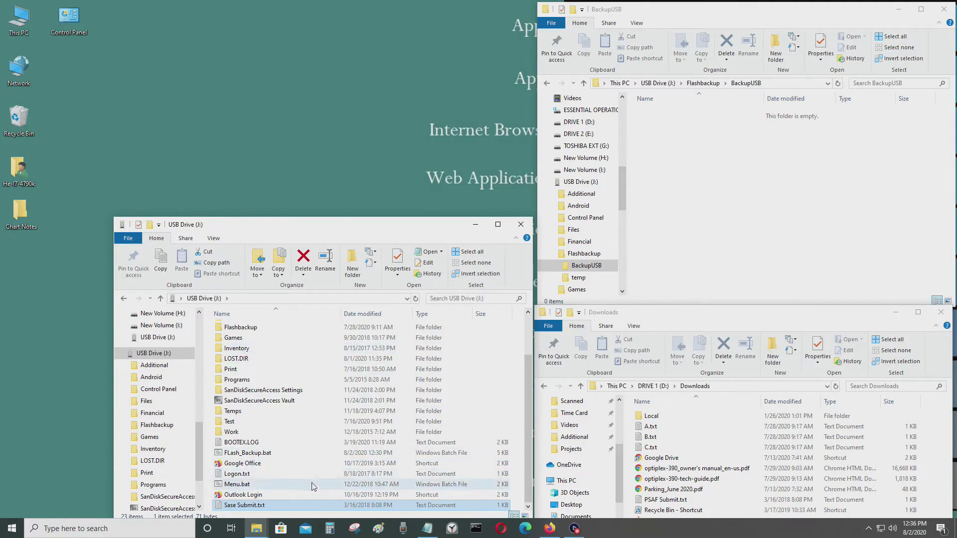
- Select FLash_Backup.bat in the USB Drive (J:) window
click(308, 452)
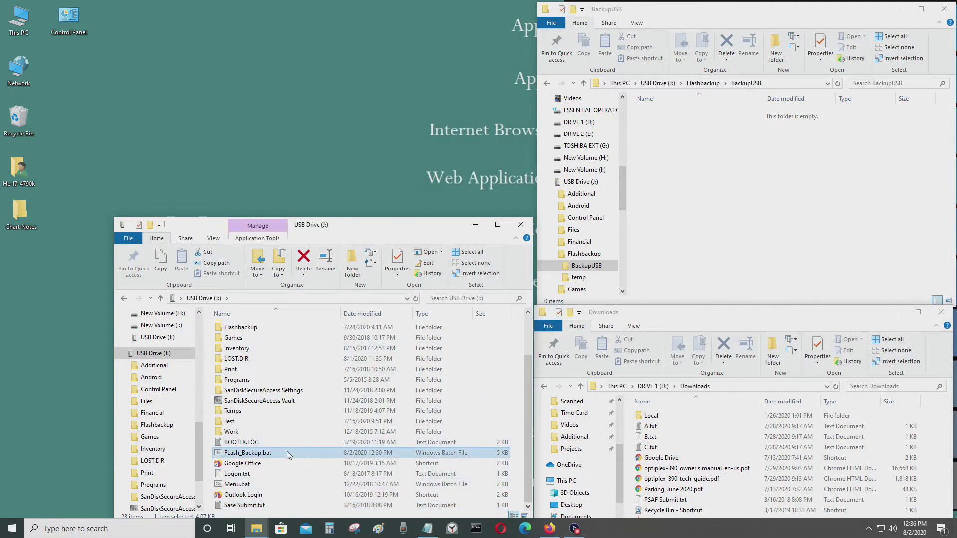
right_click(249, 456)
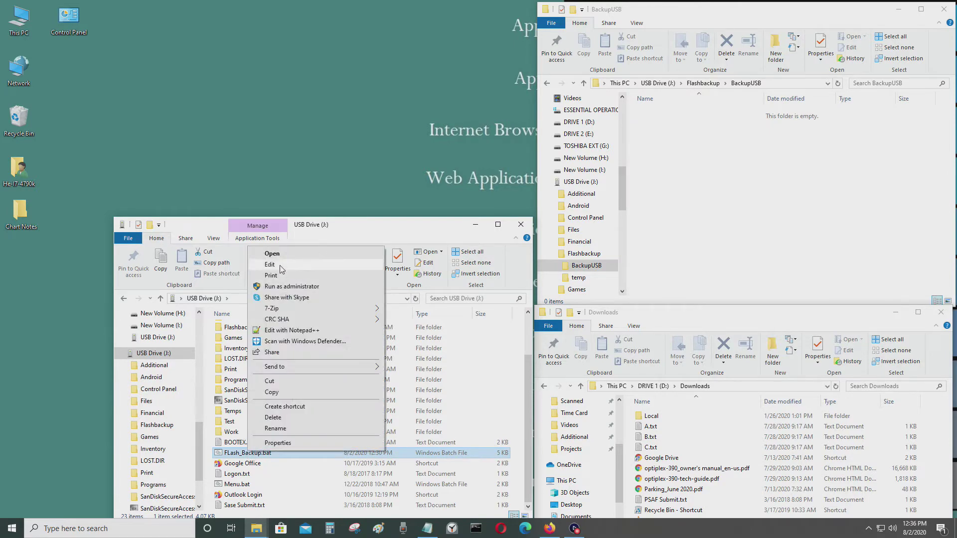
click(282, 269)
click(465, 167)
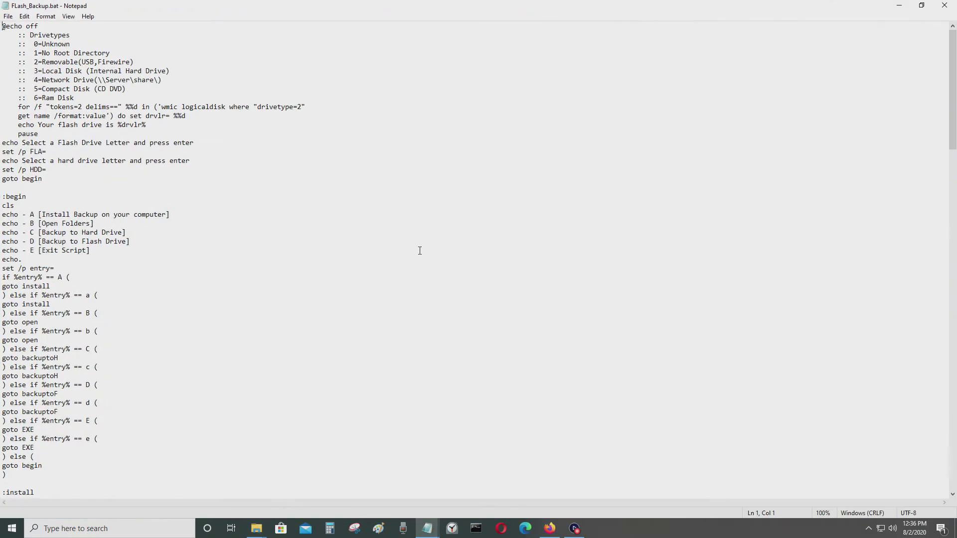
scroll(420, 250, down, 5)
scroll(417, 267, down, 5)
scroll(420, 285, down, 5)
scroll(423, 297, down, 6)
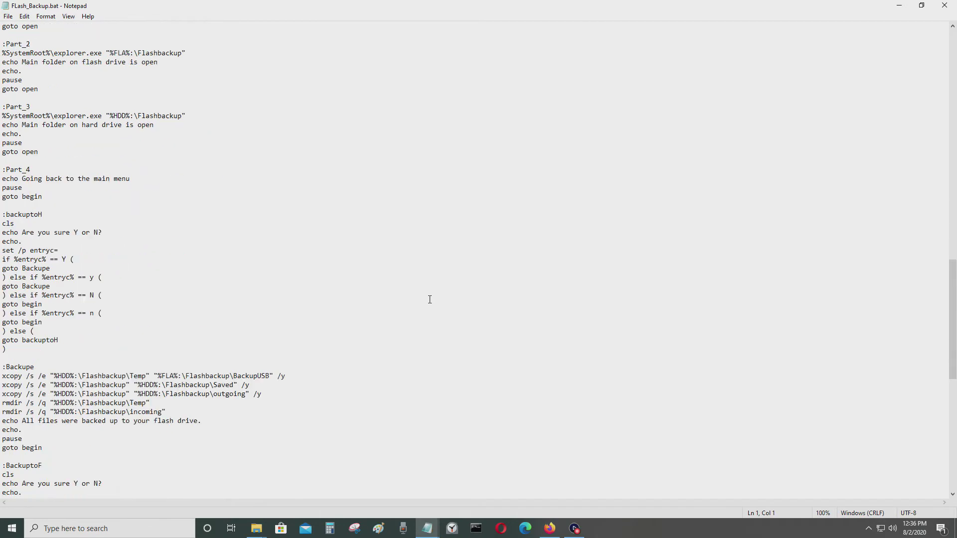
scroll(431, 303, down, 5)
scroll(438, 314, down, 5)
scroll(445, 325, down, 5)
scroll(459, 341, down, 5)
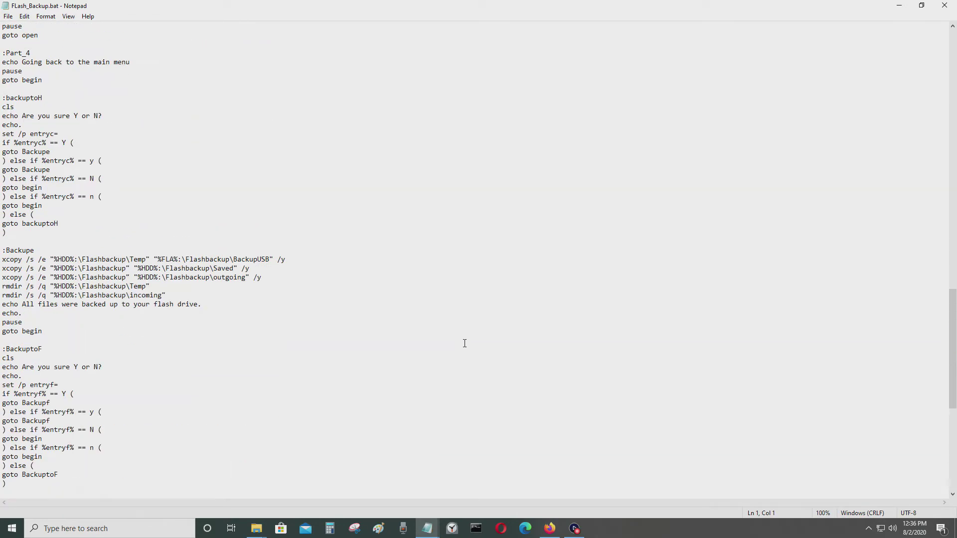
scroll(465, 342, up, 5)
scroll(470, 331, up, 5)
scroll(470, 331, up, 5)
scroll(472, 322, up, 5)
scroll(479, 316, up, 1)
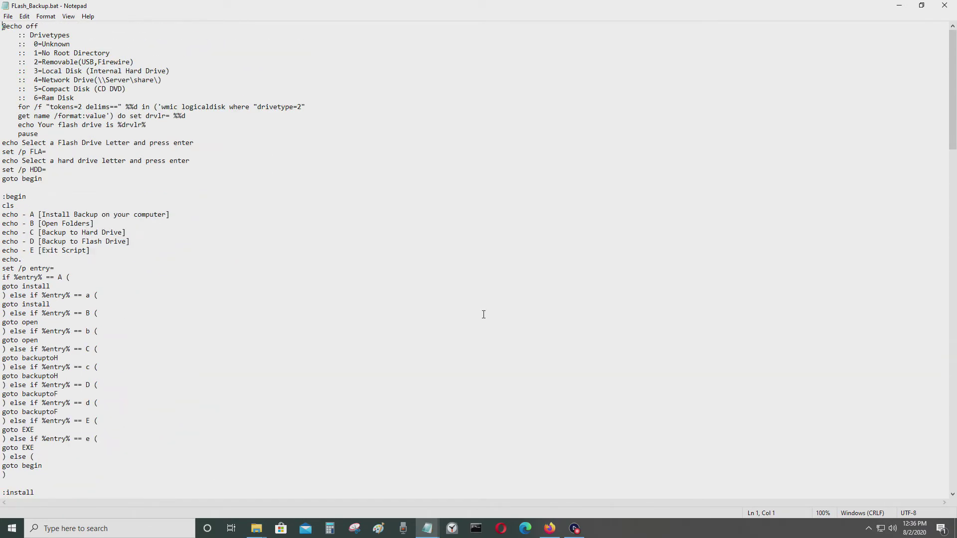
click(945, 6)
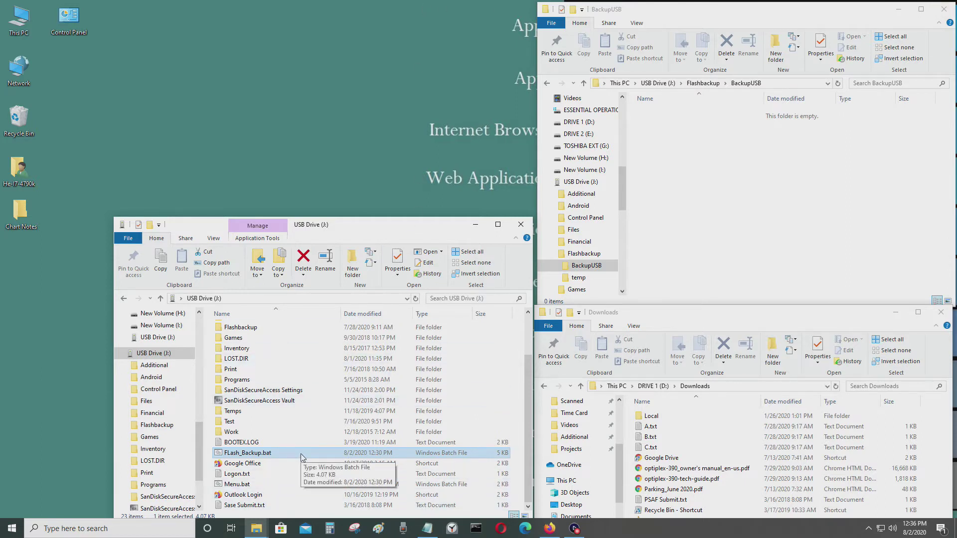
- Run FLash_Backup.bat, entering J as the flash drive and D as the hard drive
click(264, 458)
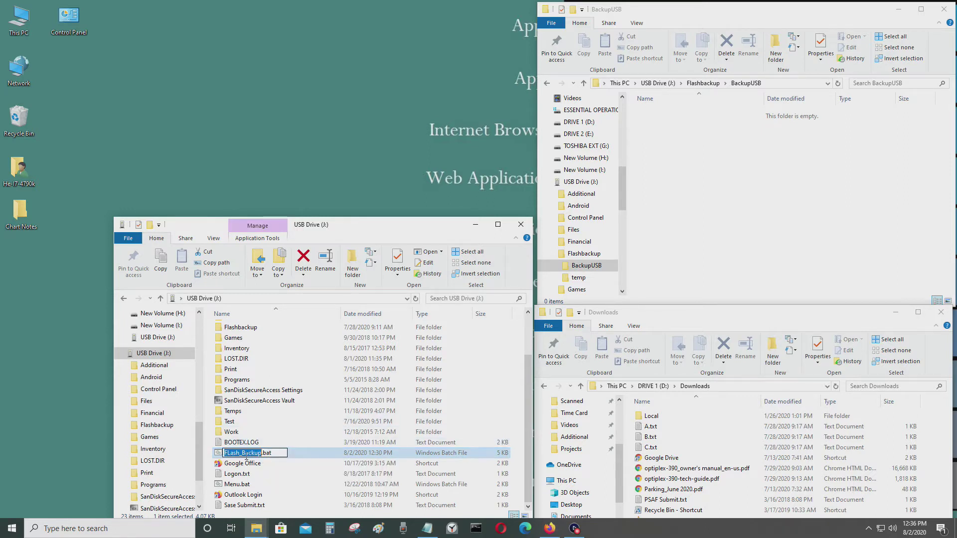
click(262, 462)
double_click(262, 454)
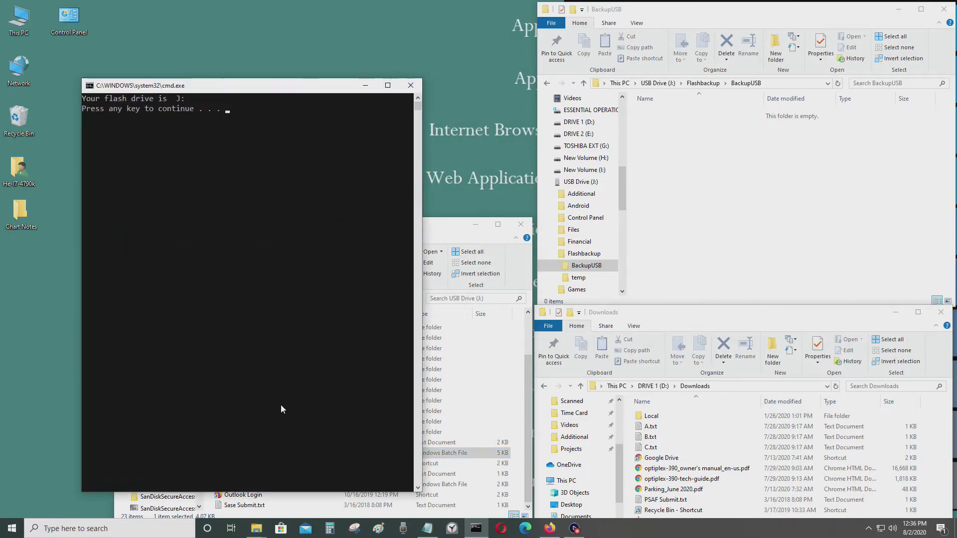
mouse_move(271, 83)
mouse_down()
mouse_move(298, 46)
mouse_move(198, 21)
mouse_up()
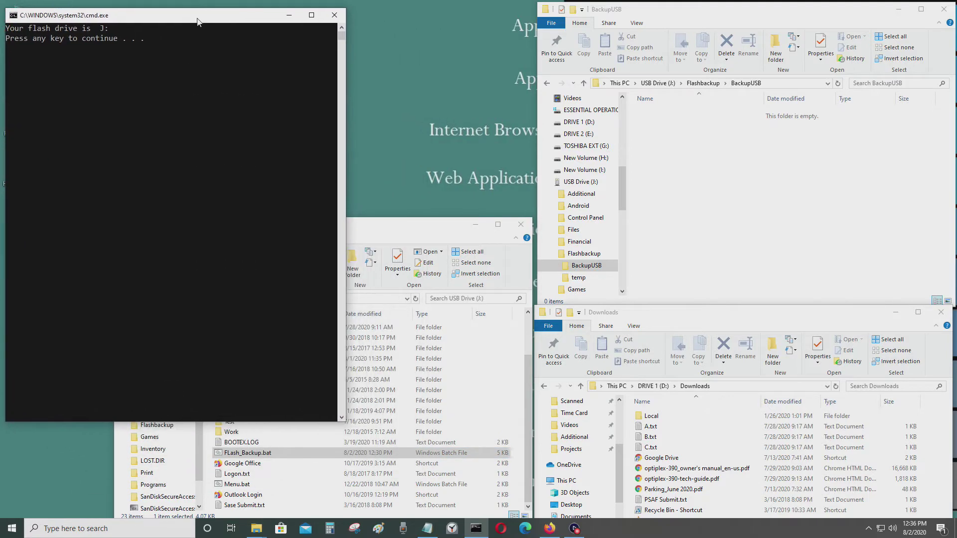
key(Return)
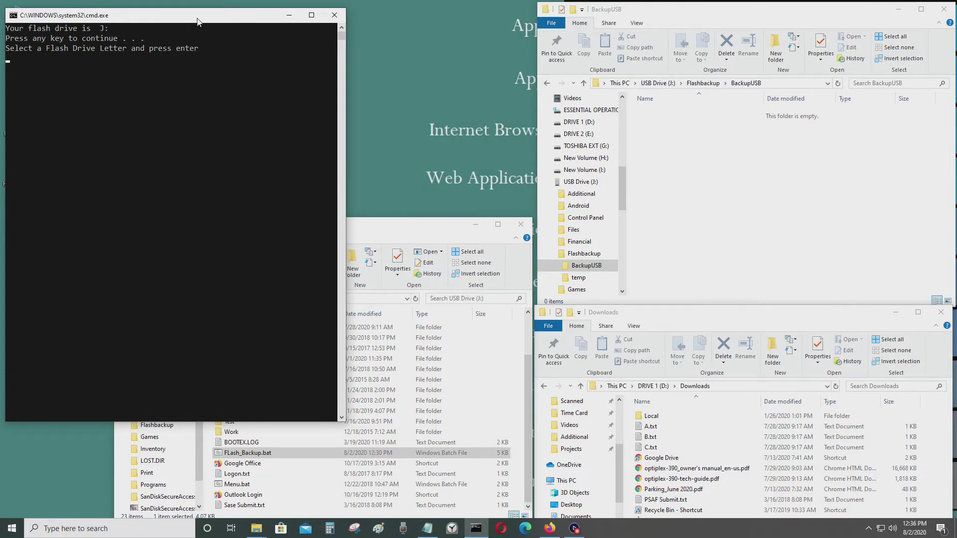
text(j)
key(Return)
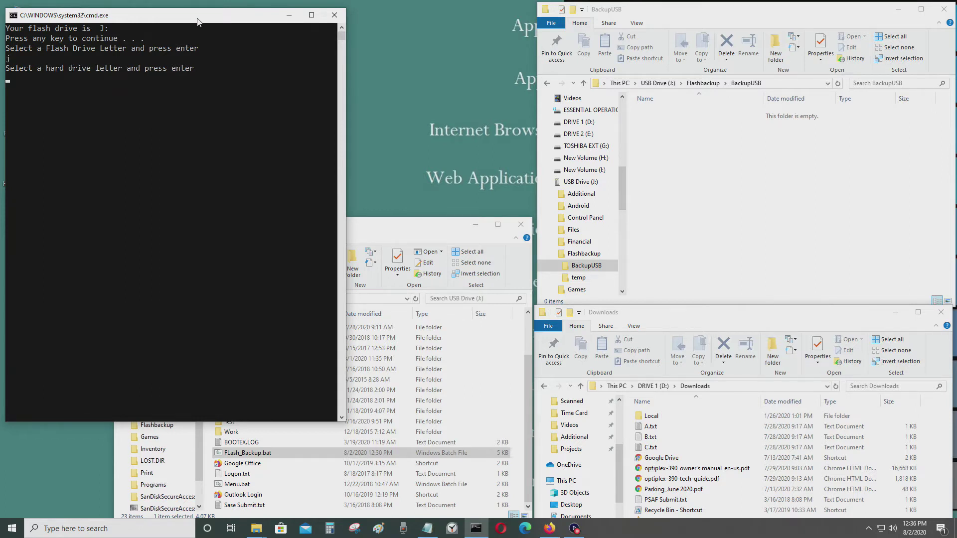
text(d)
key(Return)
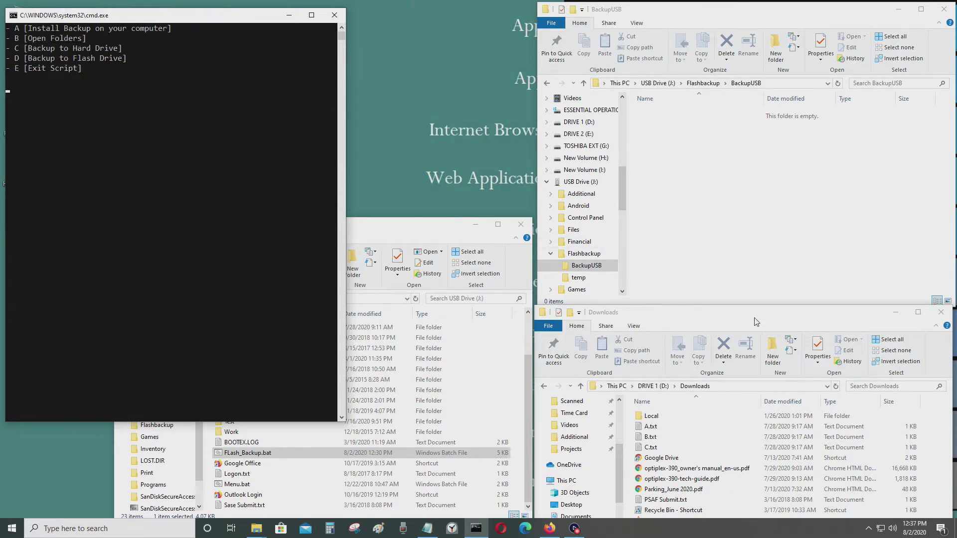
- Navigate the top Explorer window from Flashbackup\BackupUSB to DRIVE 1 (D:)
click(745, 251)
click(546, 83)
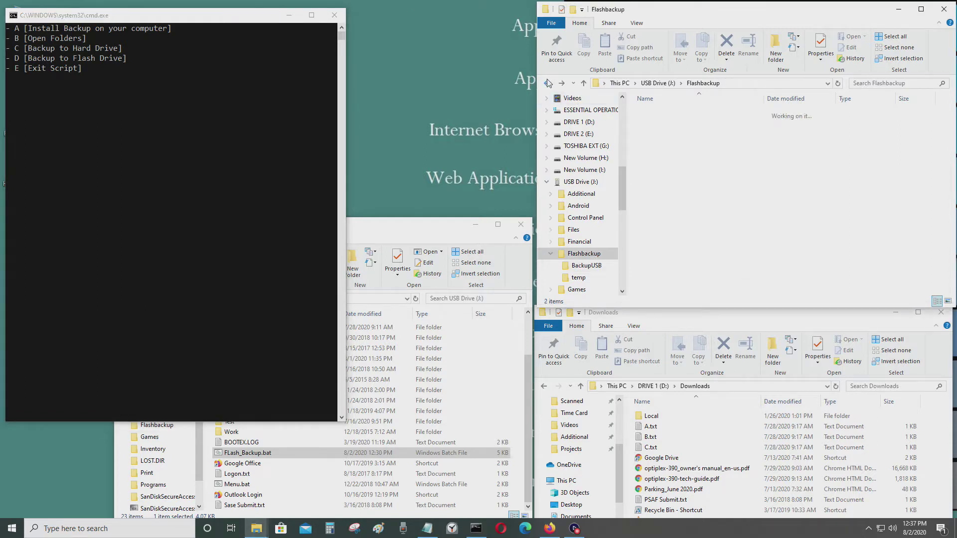
click(772, 83)
key(BackSpace)
key(BackSpace)
key(BackSpace)
key(BackSpace)
key(BackSpace)
key(BackSpace)
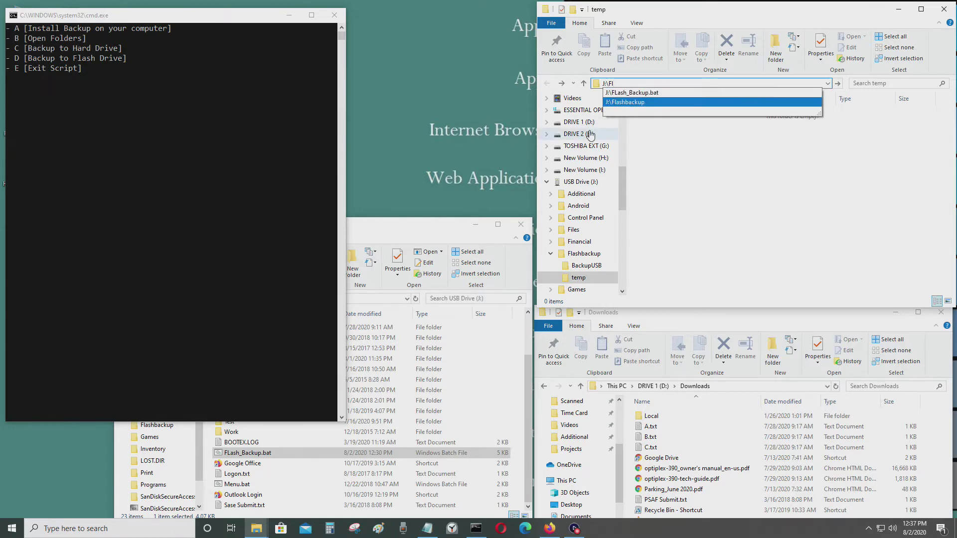
click(589, 123)
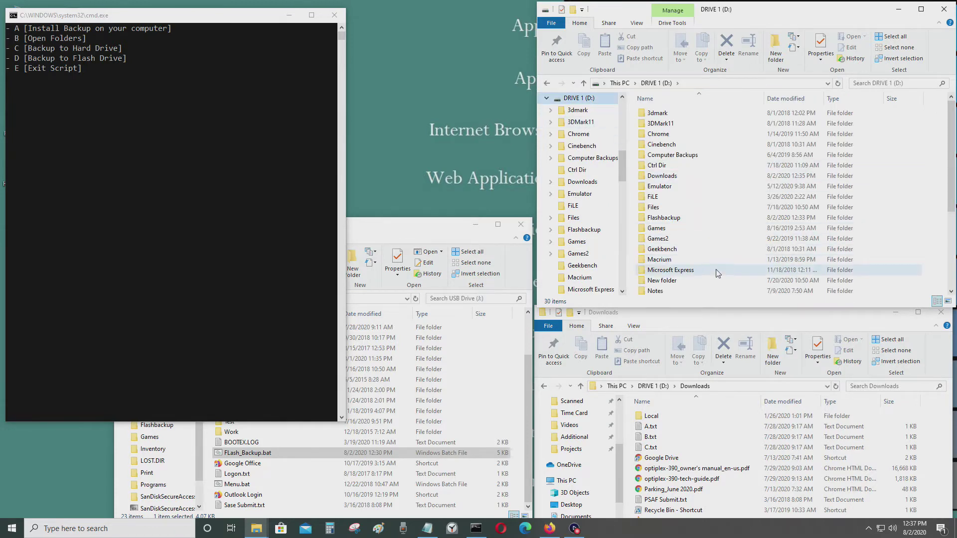
- Delete the Flashbackup folder from D: and refocus the script console
click(716, 272)
scroll(717, 276, down, 2)
scroll(717, 280, up, 1)
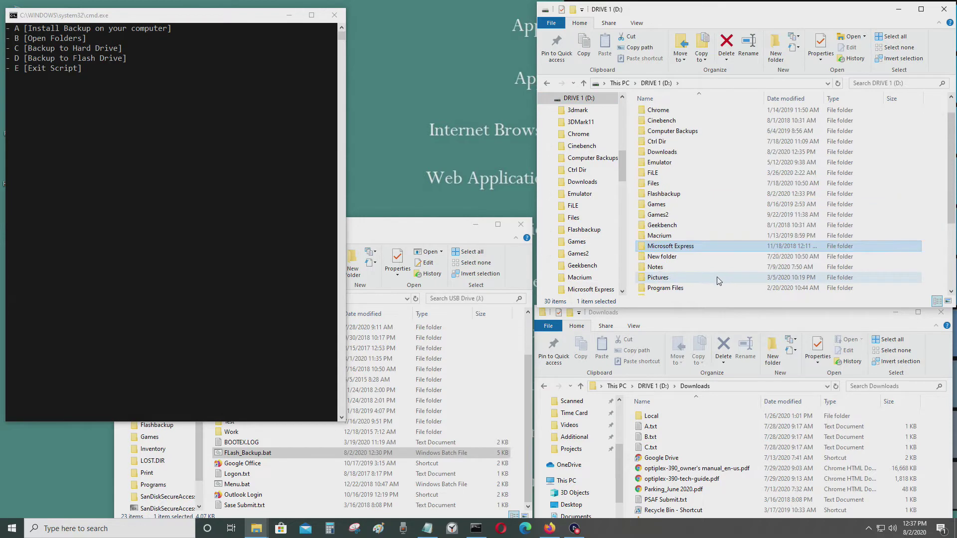
right_click(717, 193)
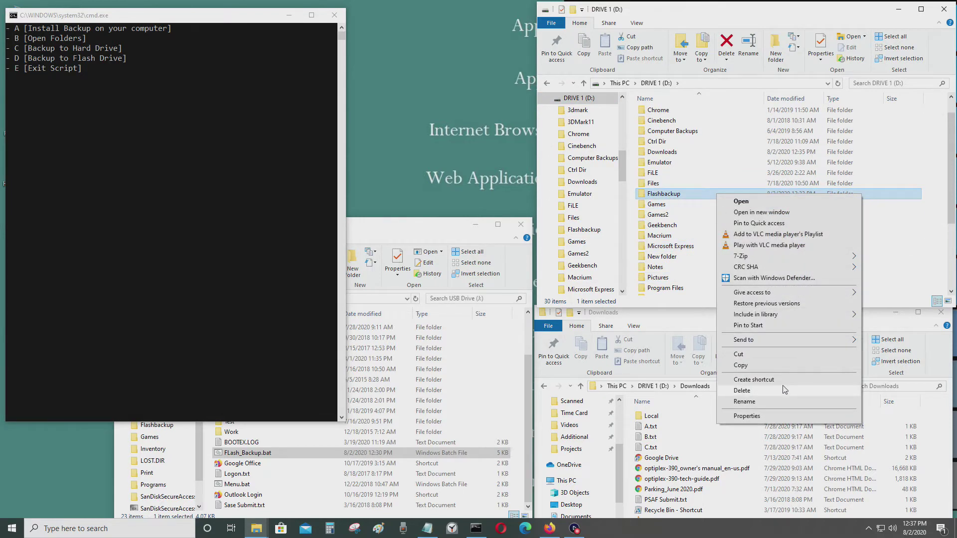
click(742, 390)
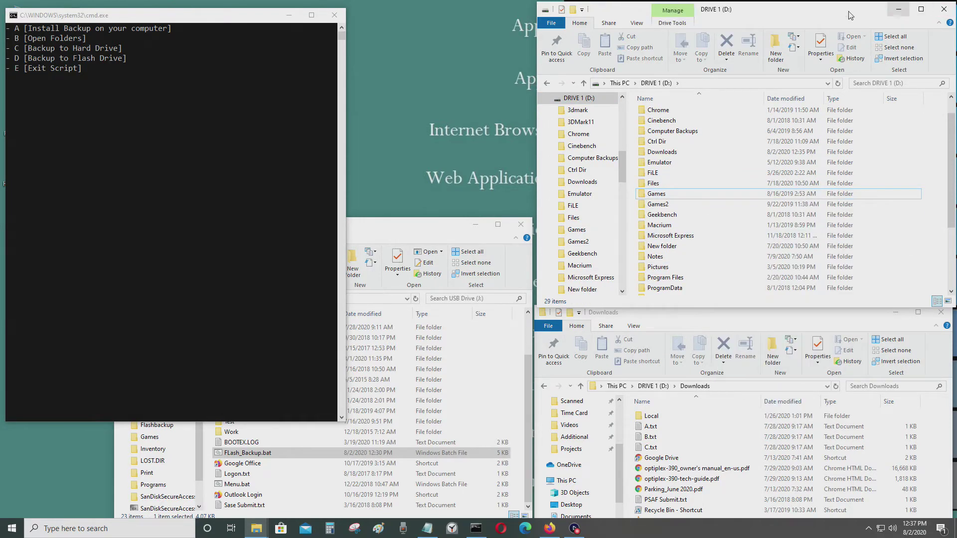
click(149, 124)
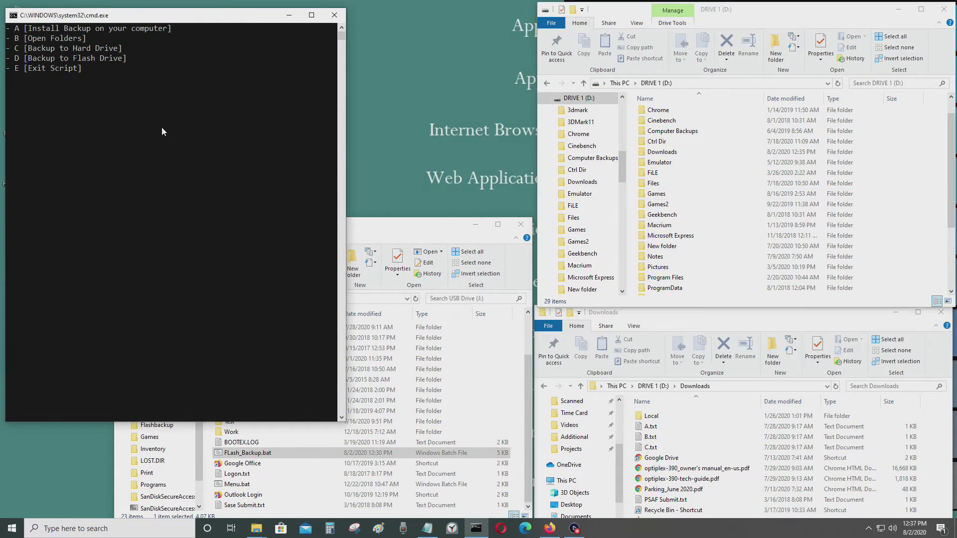
text(A)
- Run install option A and view the recreated D:\Flashbackup folder
key(Return)
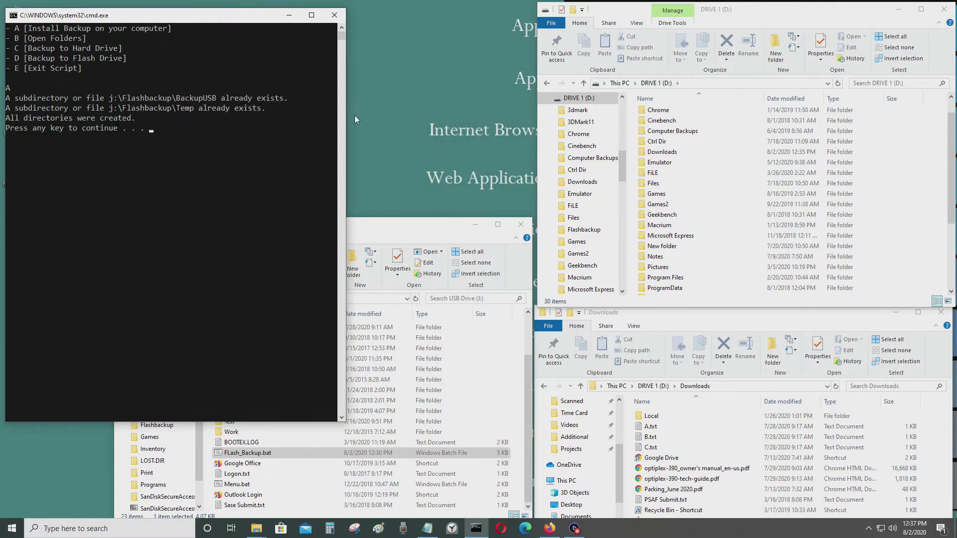
click(703, 105)
double_click(703, 217)
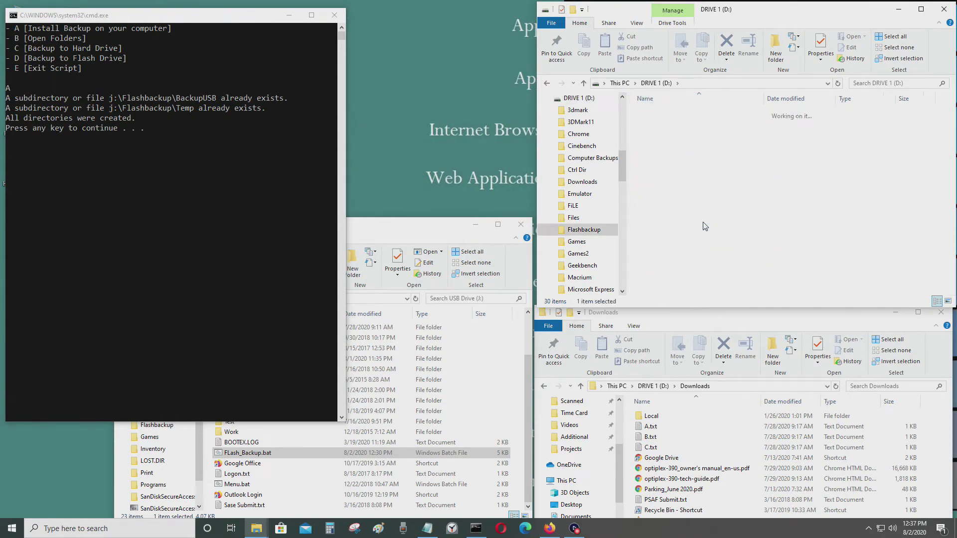
click(179, 161)
- Choose open-folders option B, then 0 to open the flash drive's temp folder
key(Return)
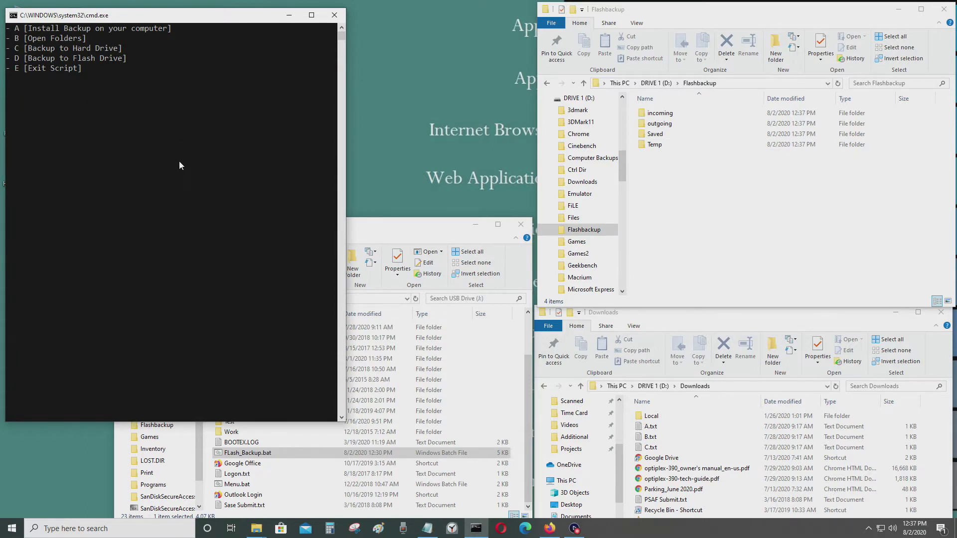
text(B)
key(Return)
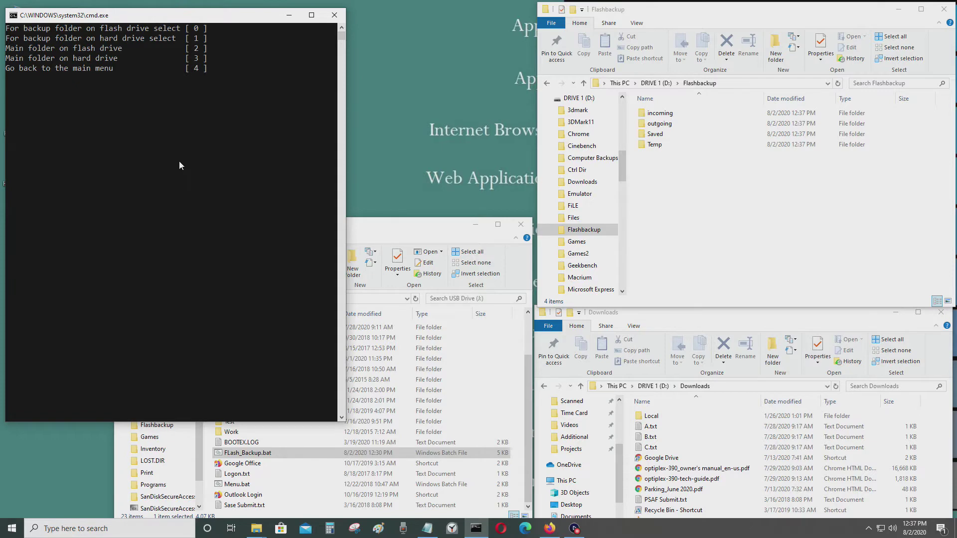
text(0)
key(Return)
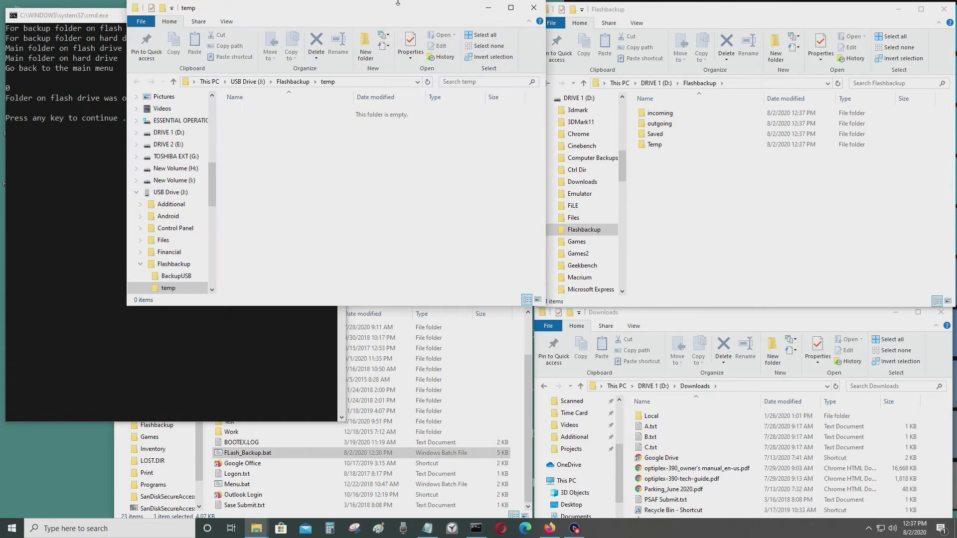
- Copy the Wing Commander file from Downloads into the USB temp folder
drag(348, 13, 754, 17)
mouse_move(748, 450)
mouse_down()
mouse_move(671, 434)
mouse_move(702, 447)
mouse_up()
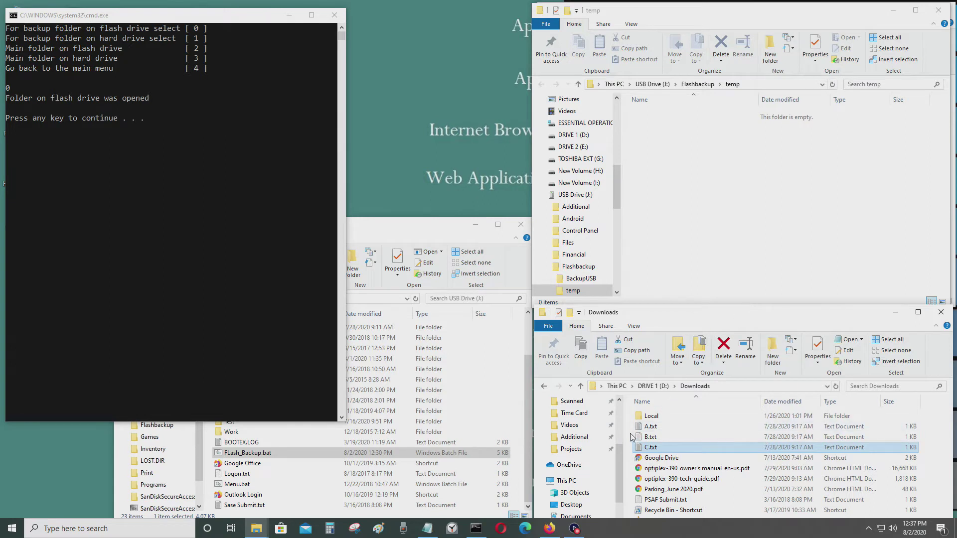
drag(631, 426, 842, 520)
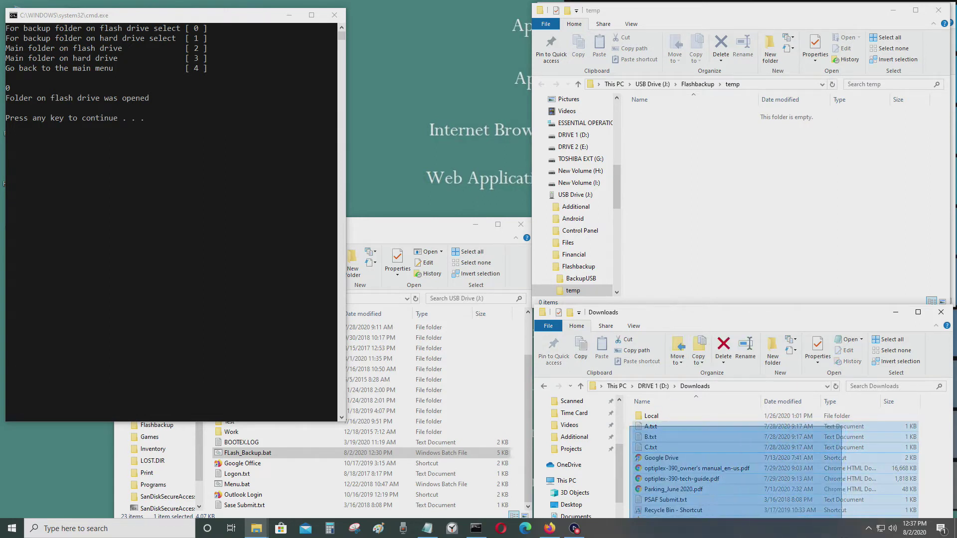
mouse_move(806, 314)
mouse_down()
mouse_move(416, 215)
mouse_move(416, 237)
mouse_up()
click(315, 442)
mouse_move(315, 442)
mouse_down()
mouse_move(643, 241)
mouse_move(703, 227)
mouse_up()
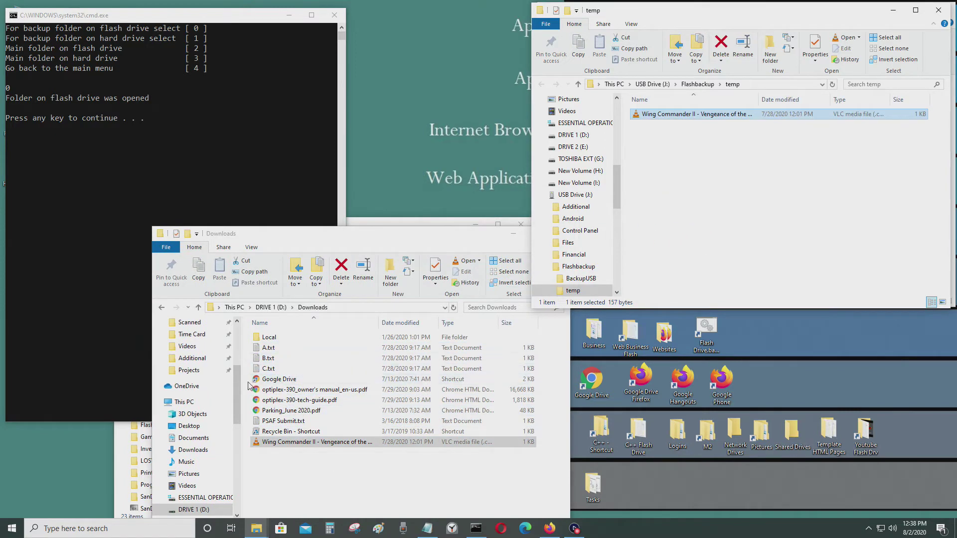
- Copy A.txt through PSAF Submit.txt into the temp folder and close Downloads
drag(248, 344, 345, 428)
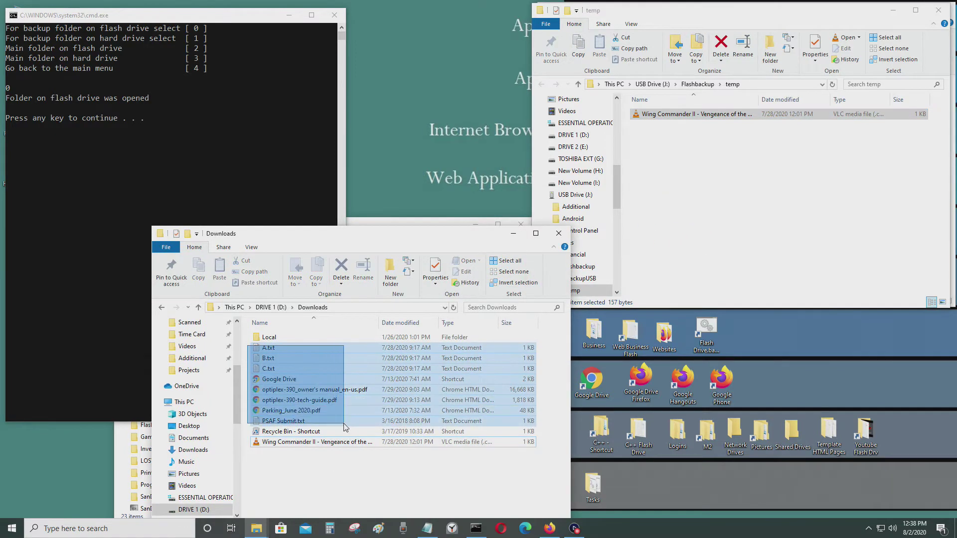
drag(288, 397, 755, 269)
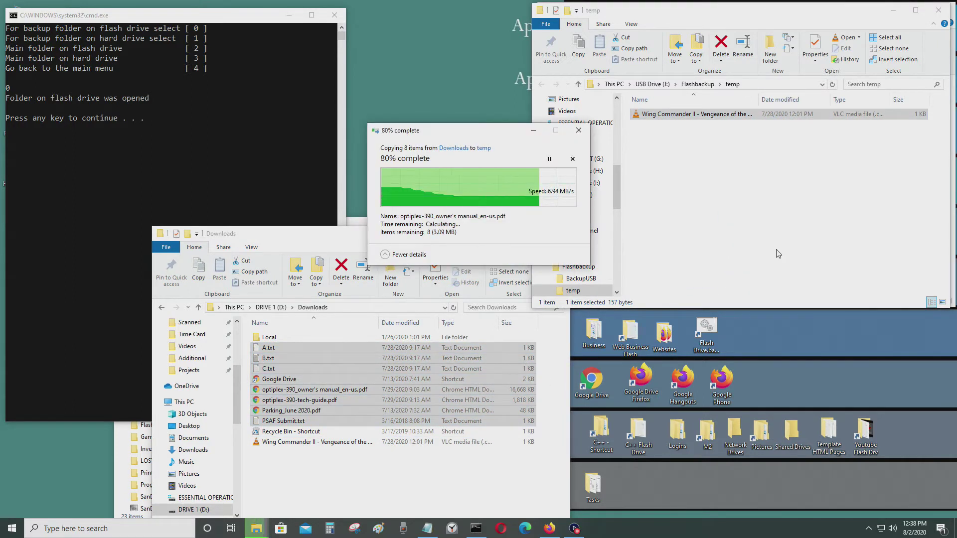
click(315, 238)
click(558, 233)
click(849, 255)
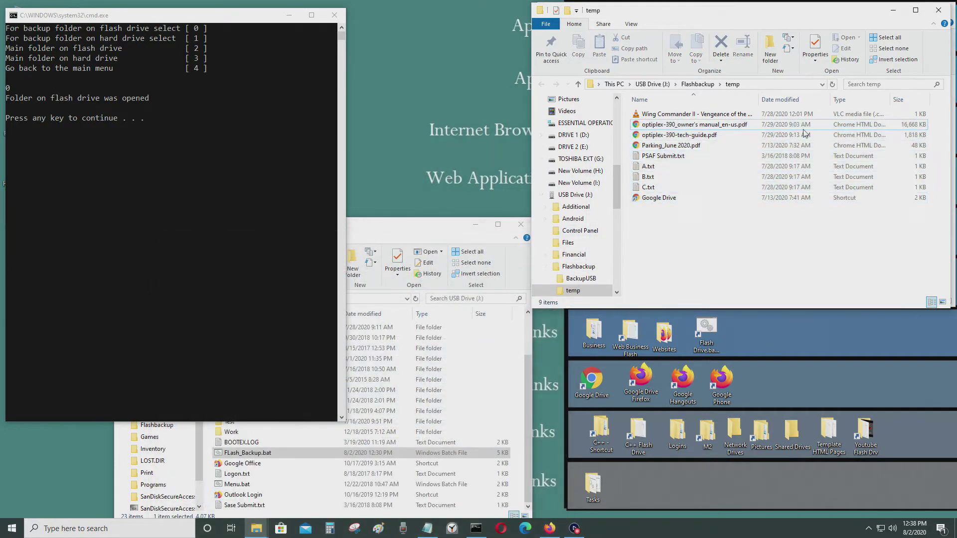
mouse_move(695, 99)
click(247, 151)
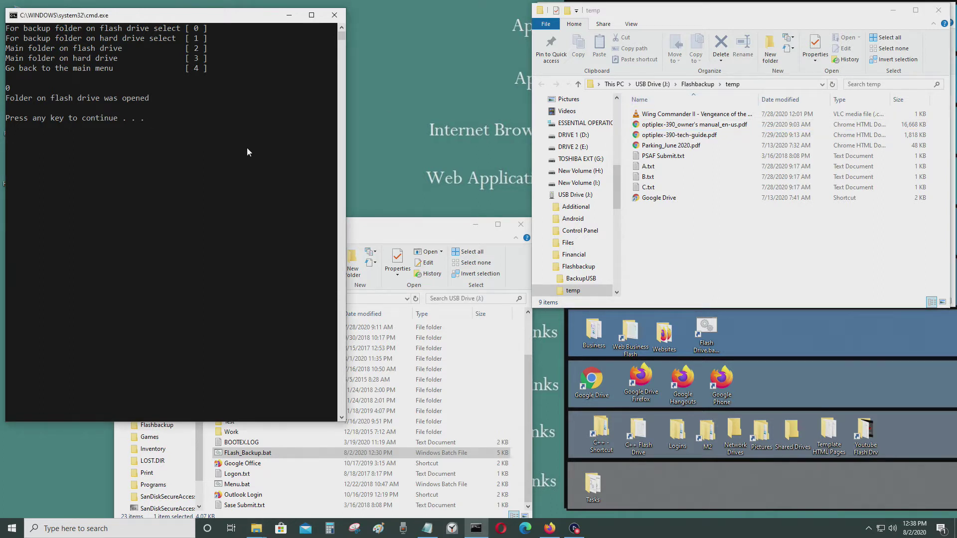
- Open D:\Flashbackup\Temp with option 1 and fill it with the nine temp files
key(Return)
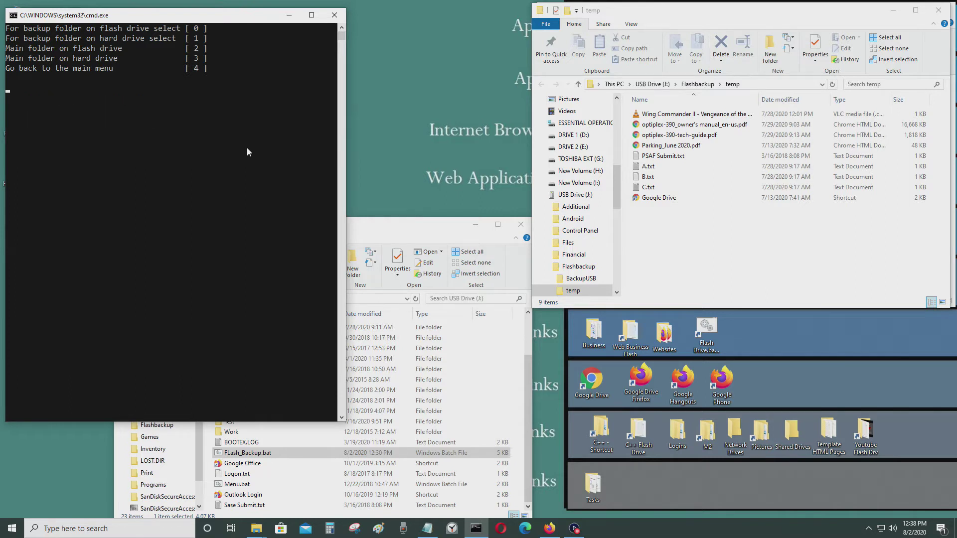
text(1)
key(Return)
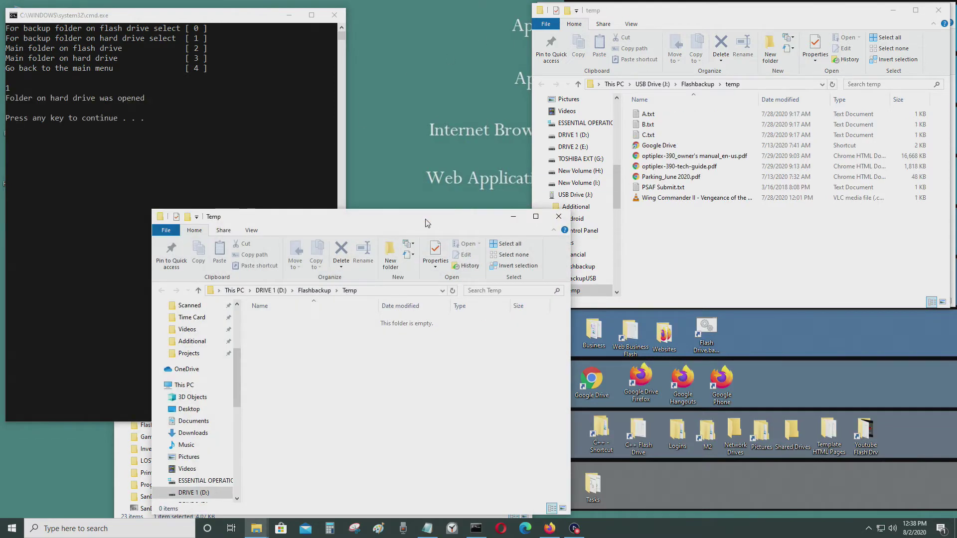
drag(427, 220, 384, 34)
mouse_move(815, 240)
mouse_down()
mouse_move(687, 126)
mouse_move(323, 187)
mouse_up()
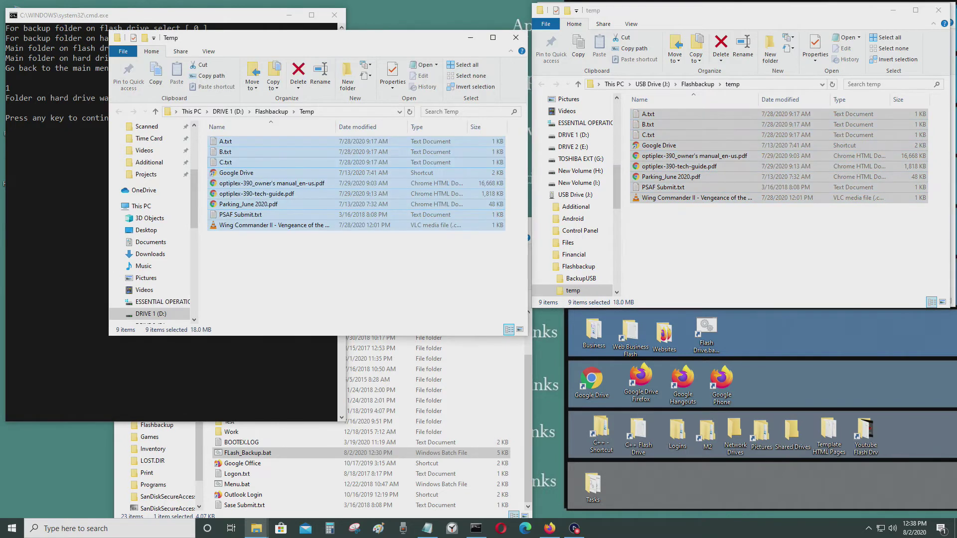
mouse_move(395, 45)
mouse_down()
mouse_move(452, 50)
mouse_move(830, 217)
mouse_up()
- Return the script to its A–E main menu with option 4
click(220, 213)
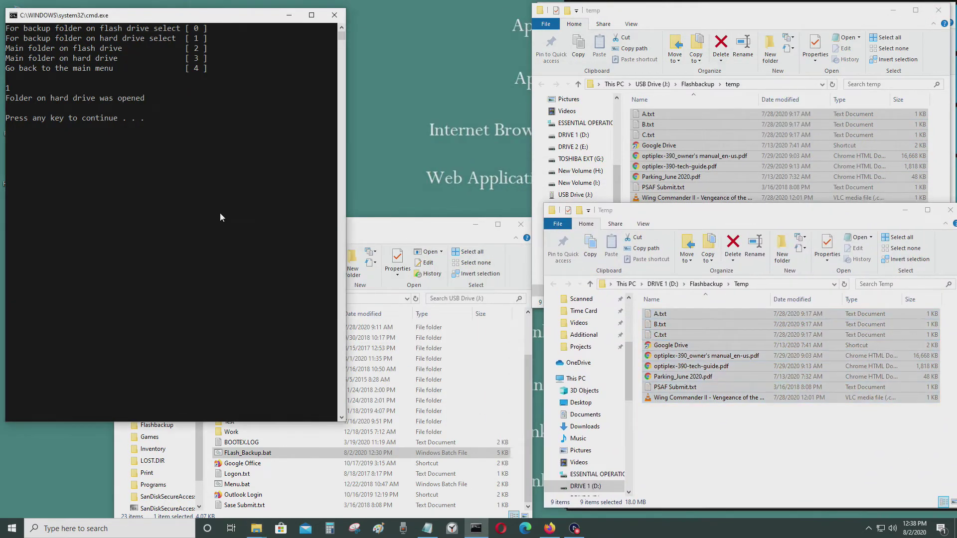
key(Return)
text(4)
key(Return)
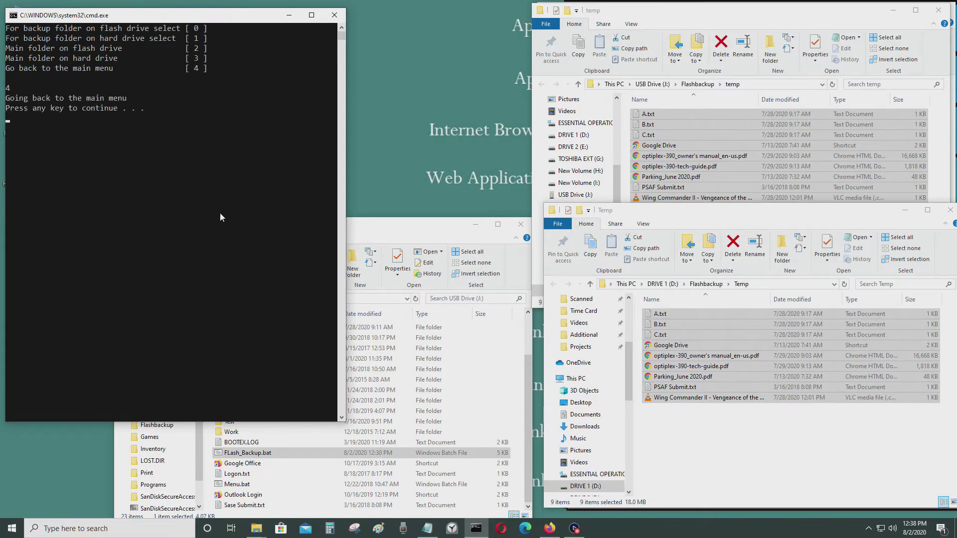
key(Return)
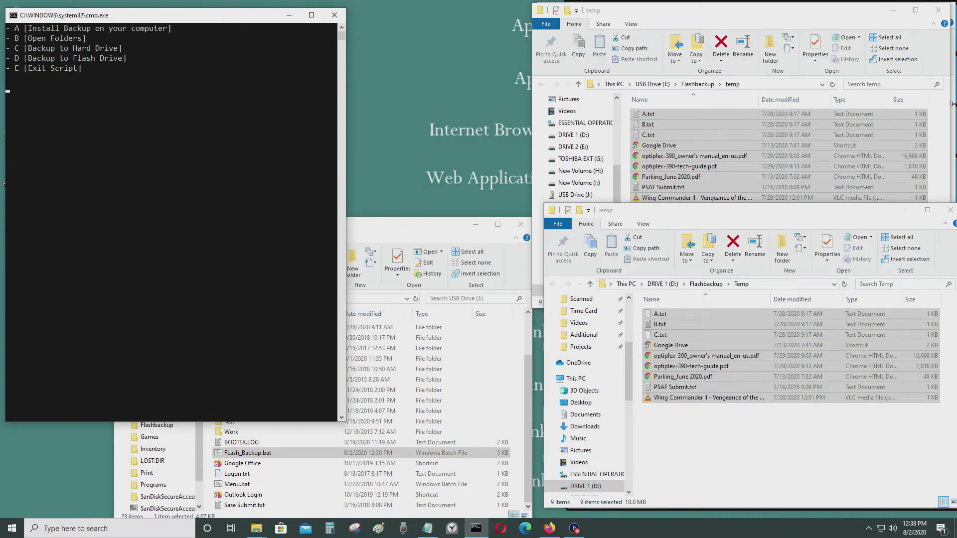
- Run backup option D, confirm with Y, and return to the menu
click(126, 160)
text(D)
key(Return)
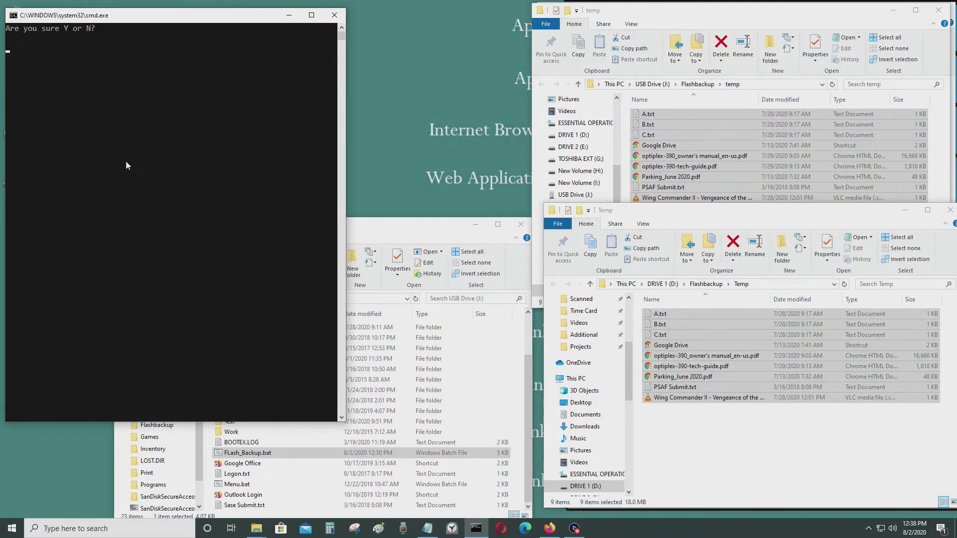
text(Y)
key(Return)
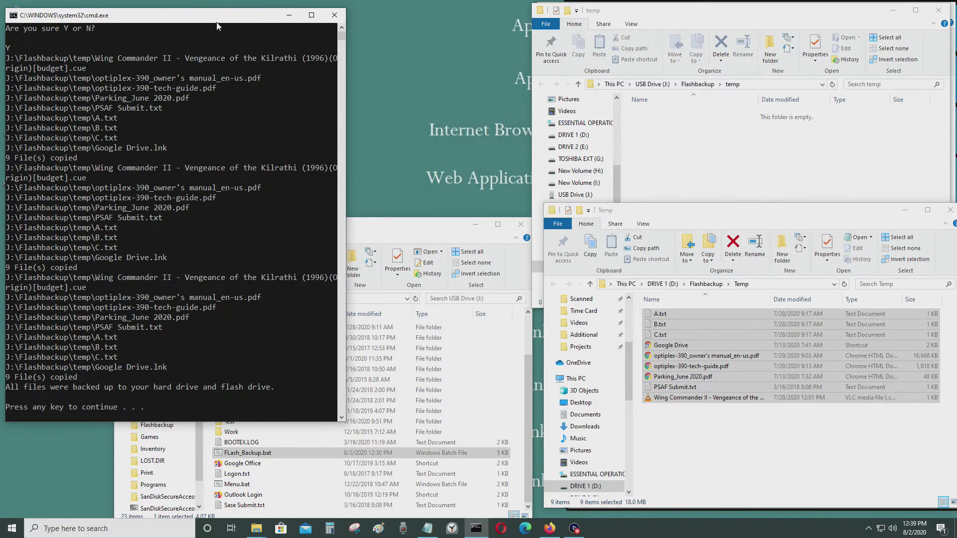
key(Return)
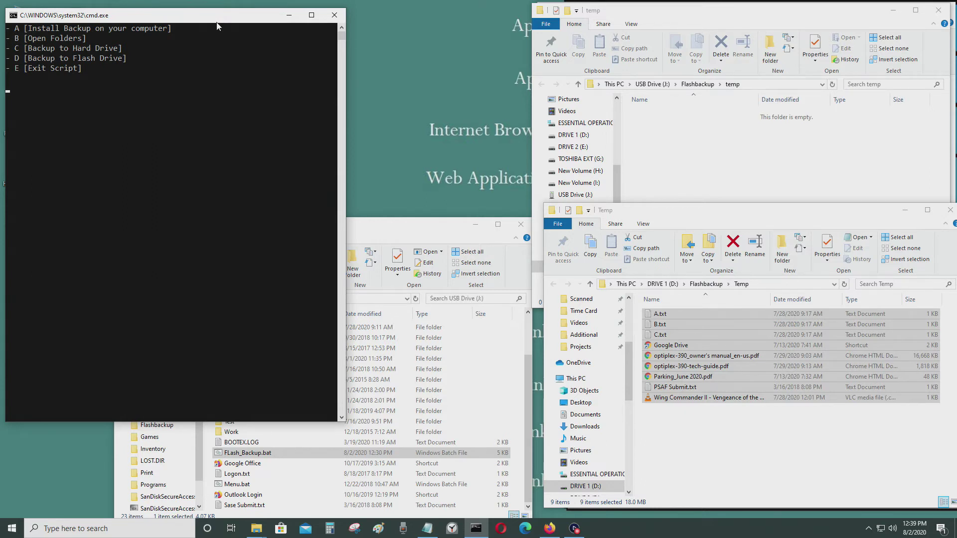
- Check that J:\Flashbackup\BackupUSB holds the nine files, then go back to Flashbackup
click(781, 89)
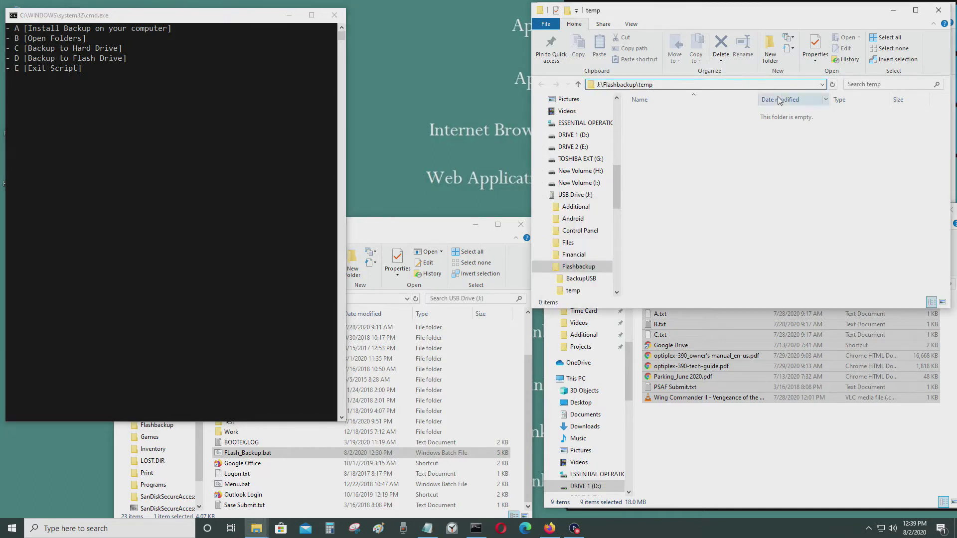
key(BackSpace)
key(BackSpace)
key(BackSpace)
key(Return)
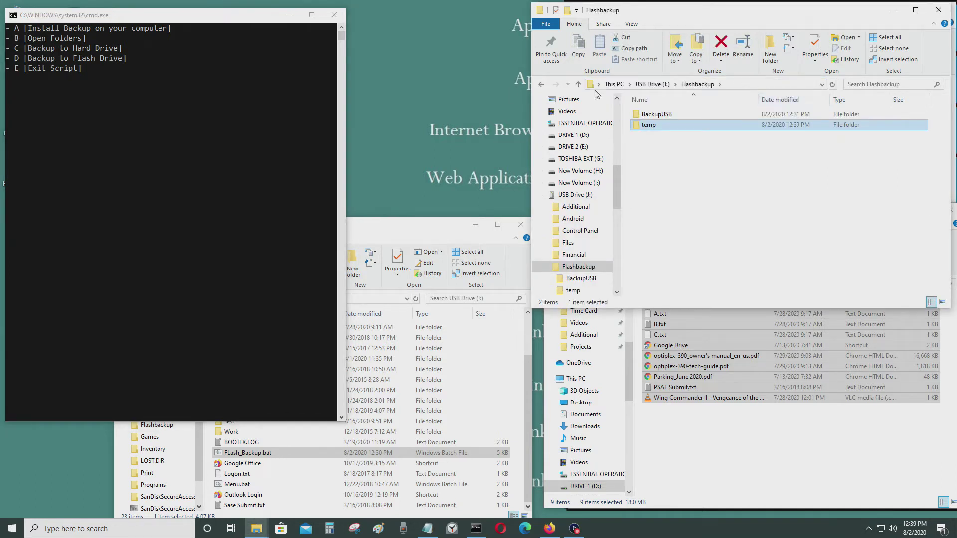
double_click(658, 115)
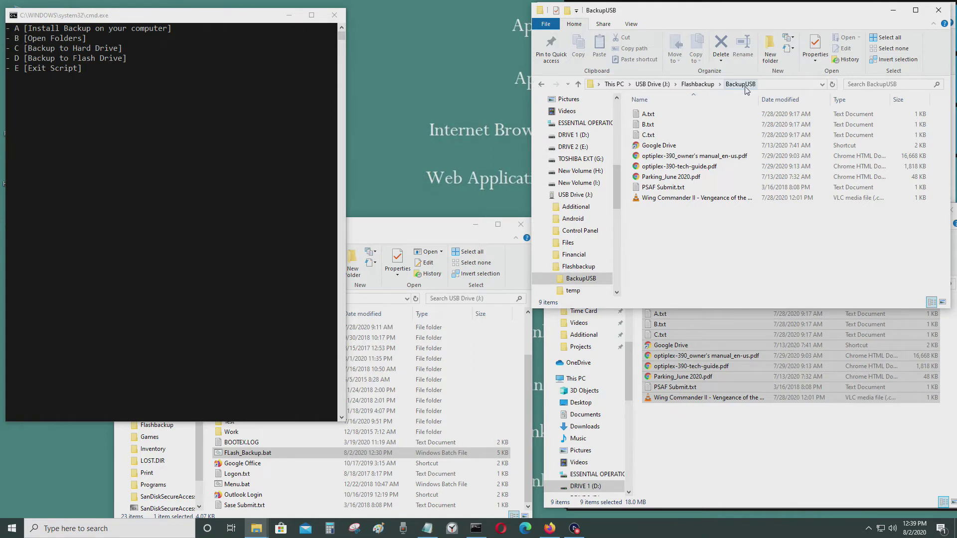
click(542, 84)
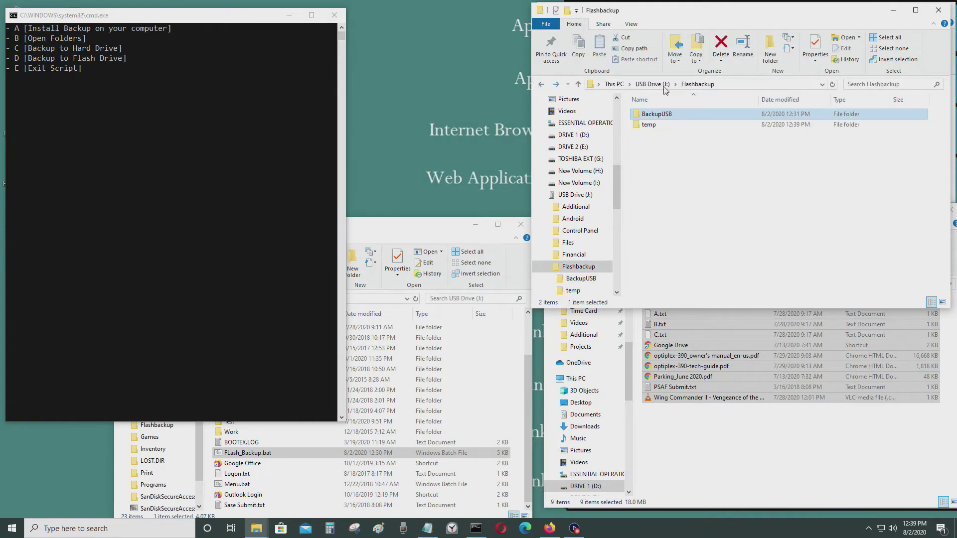
click(266, 145)
click(793, 468)
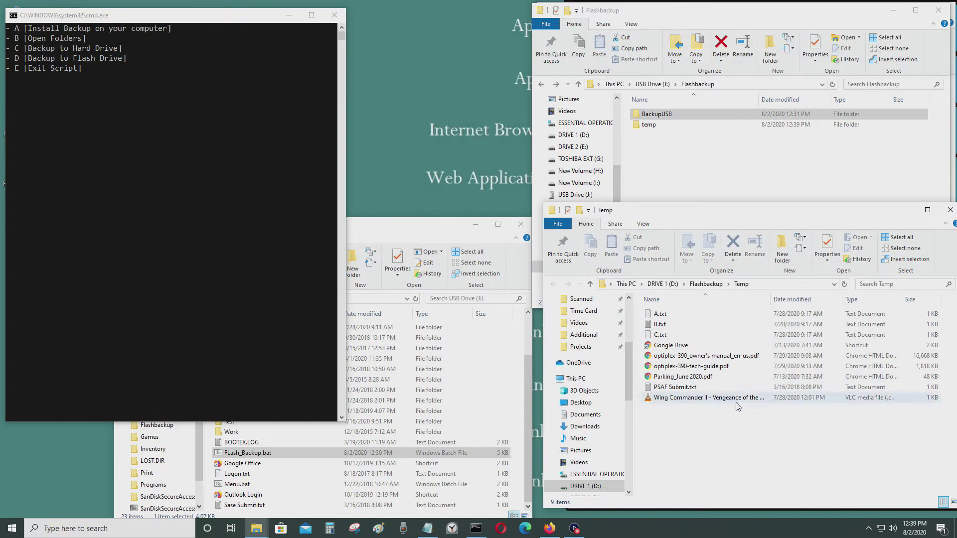
- Run hard-drive backup option C, confirm with Y, and return to the menu
click(146, 155)
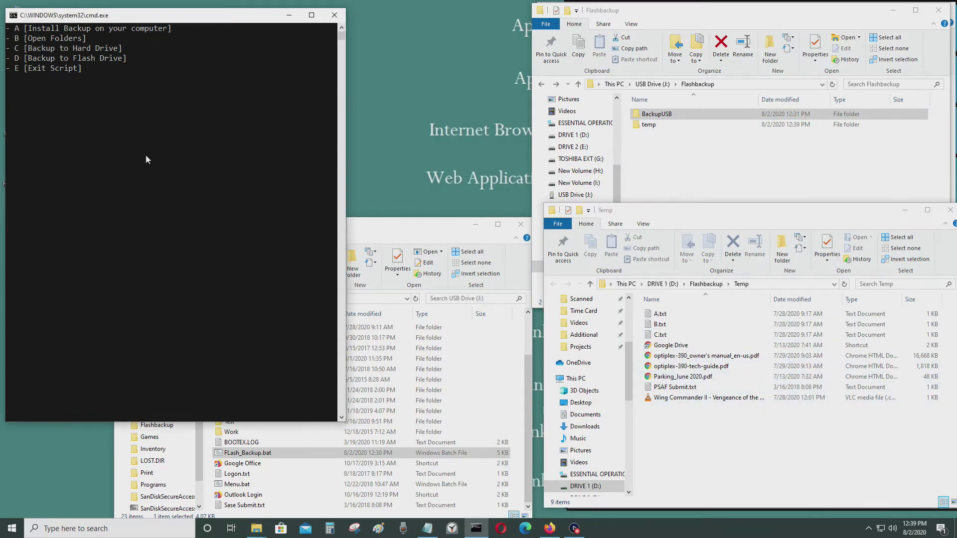
text(C)
key(Return)
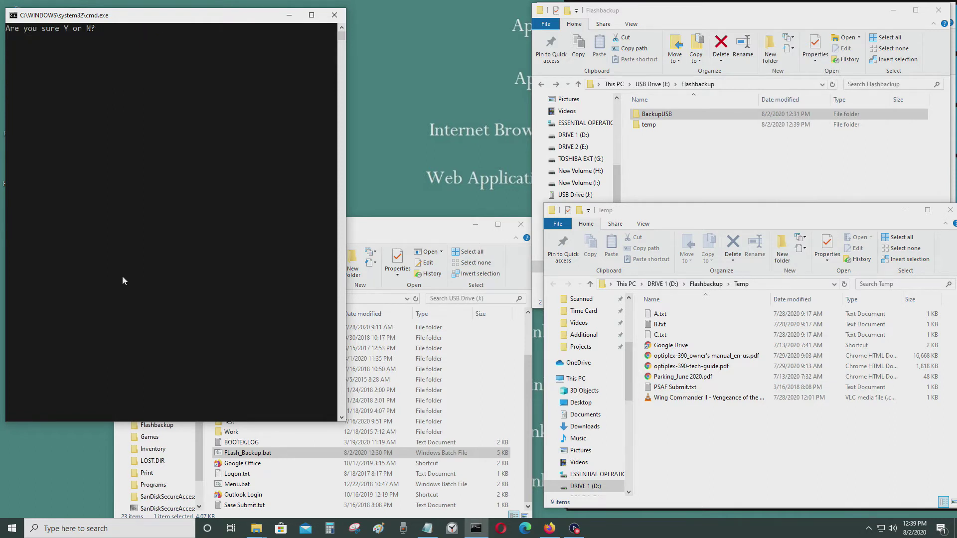
text(Y)
key(Return)
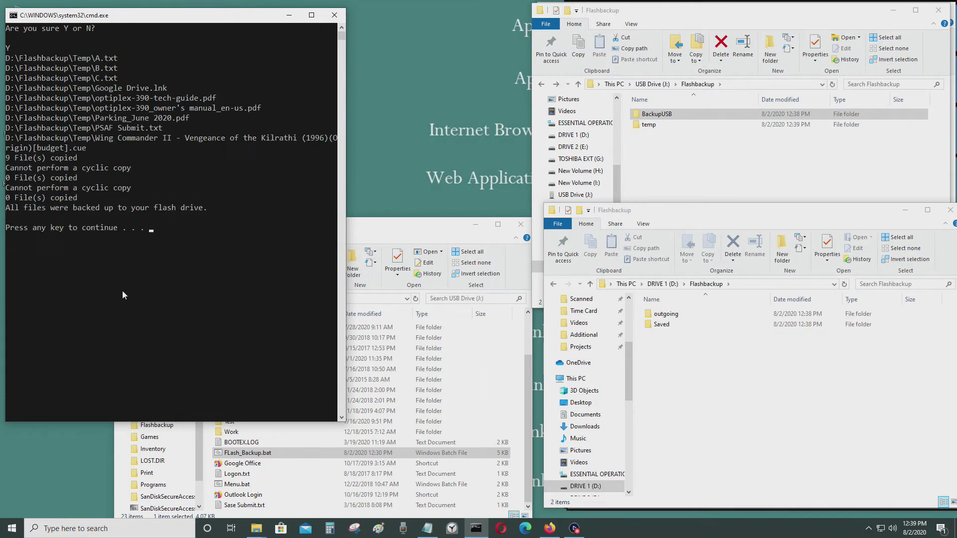
click(155, 288)
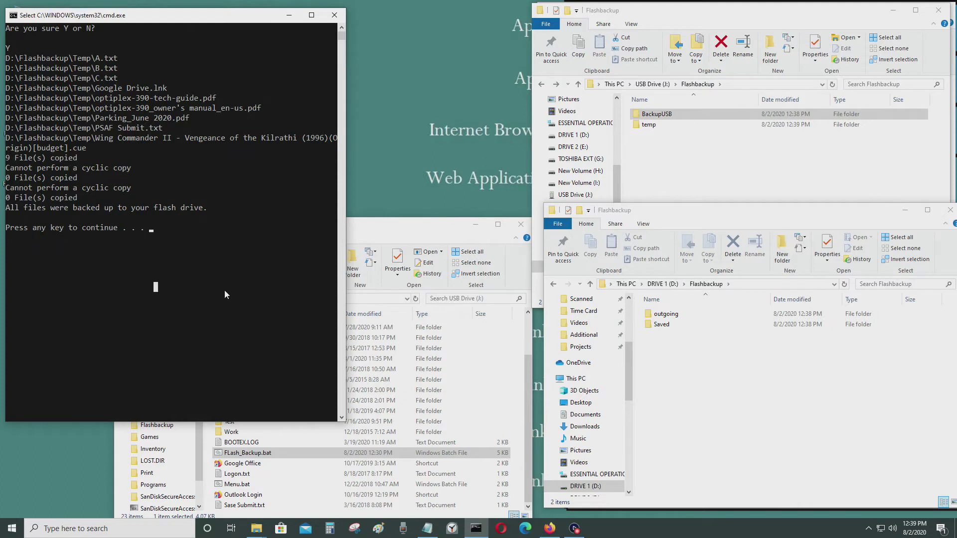
key(Escape)
key(Return)
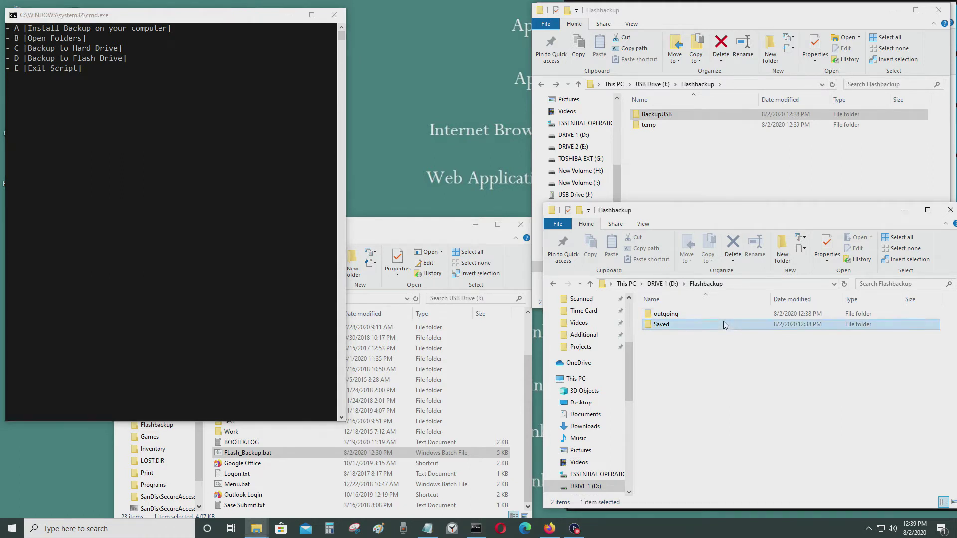
- Inspect D:'s Saved and outgoing folders, then bring the USB Drive (J:) listing forward
double_click(722, 325)
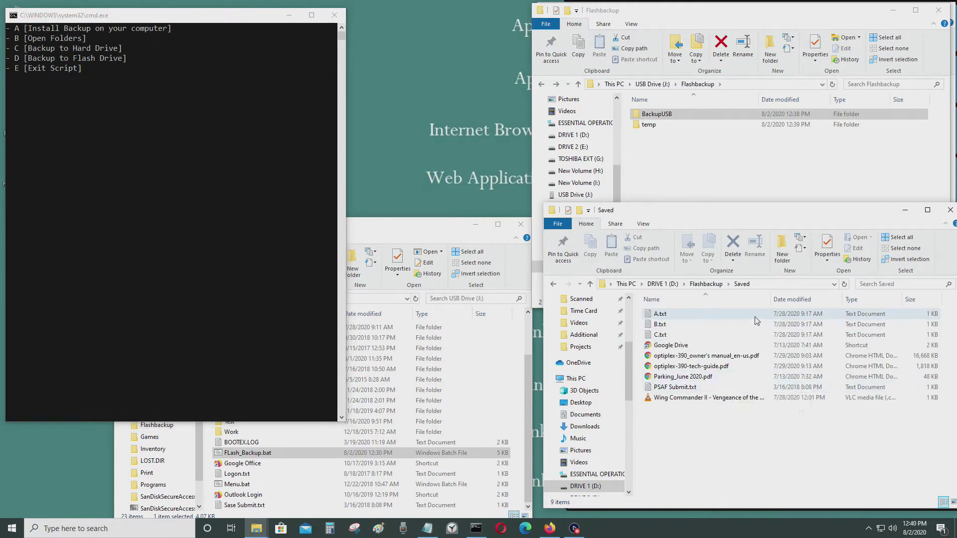
click(553, 284)
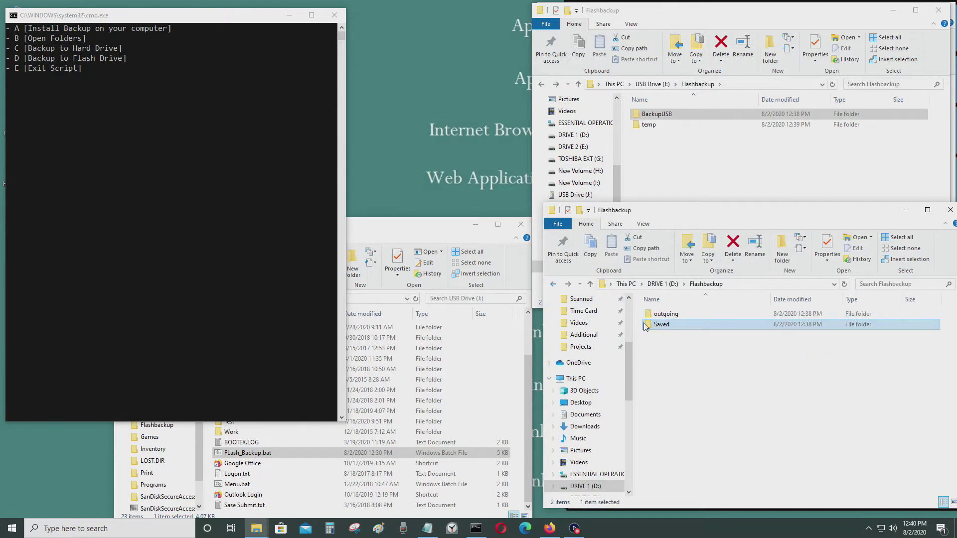
double_click(658, 315)
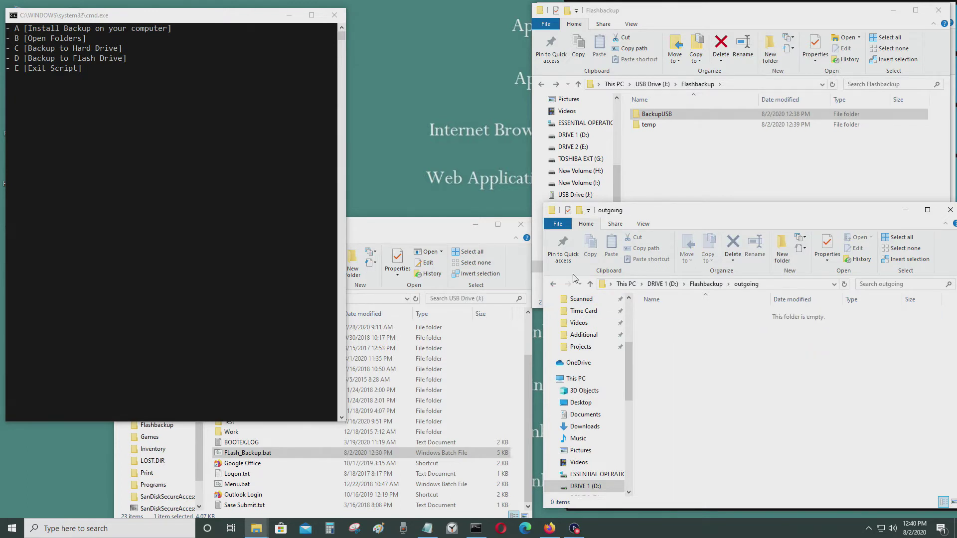
click(554, 284)
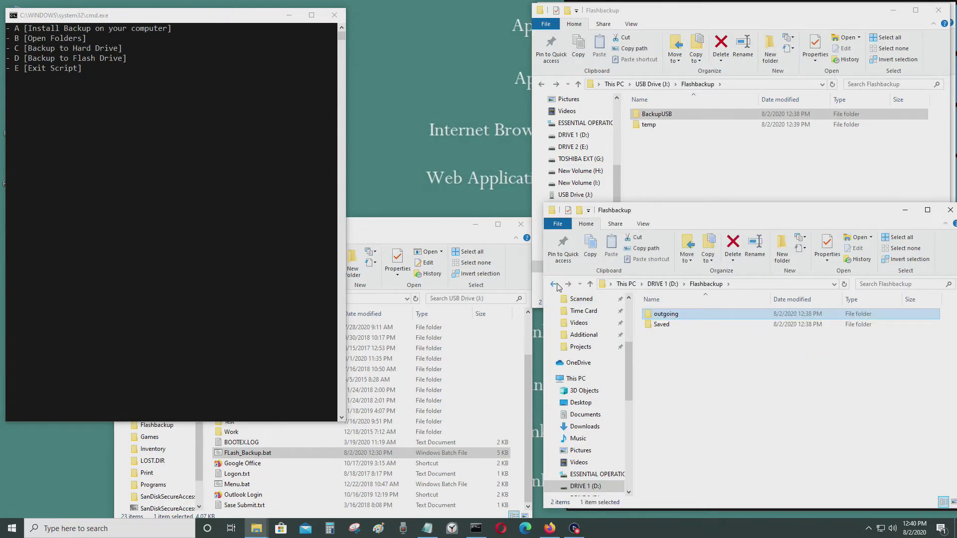
click(129, 186)
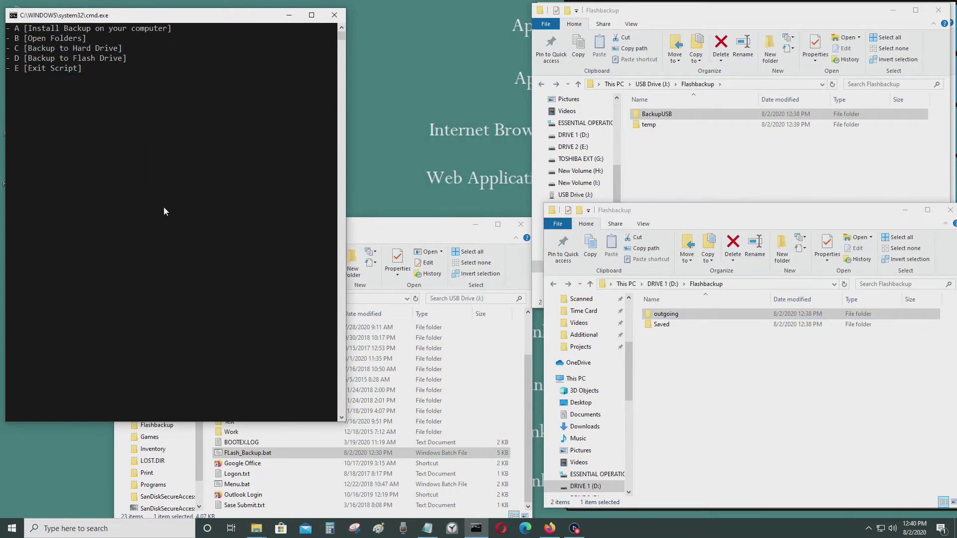
click(424, 227)
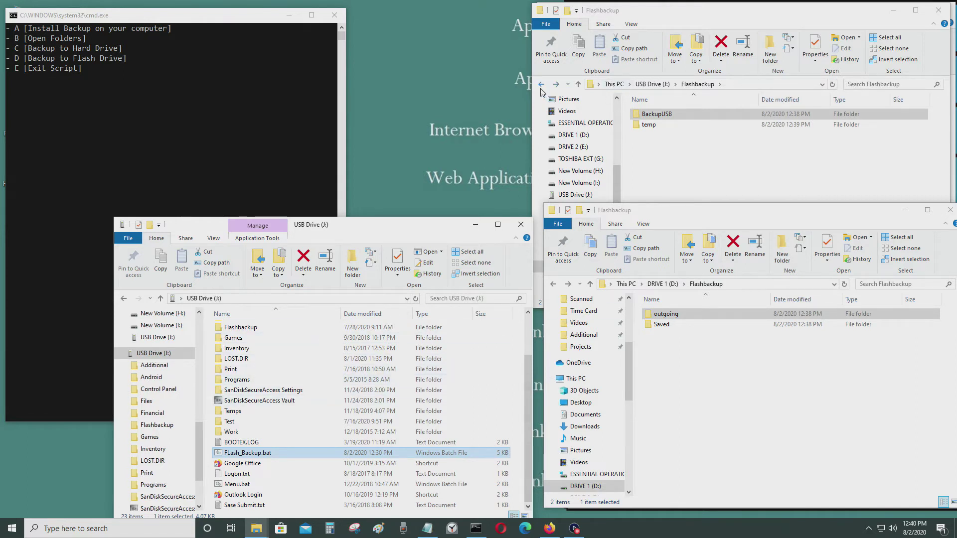
- Open a new File Explorer window at DRIVE 1 (D:) > Downloads
right_click(256, 529)
click(263, 474)
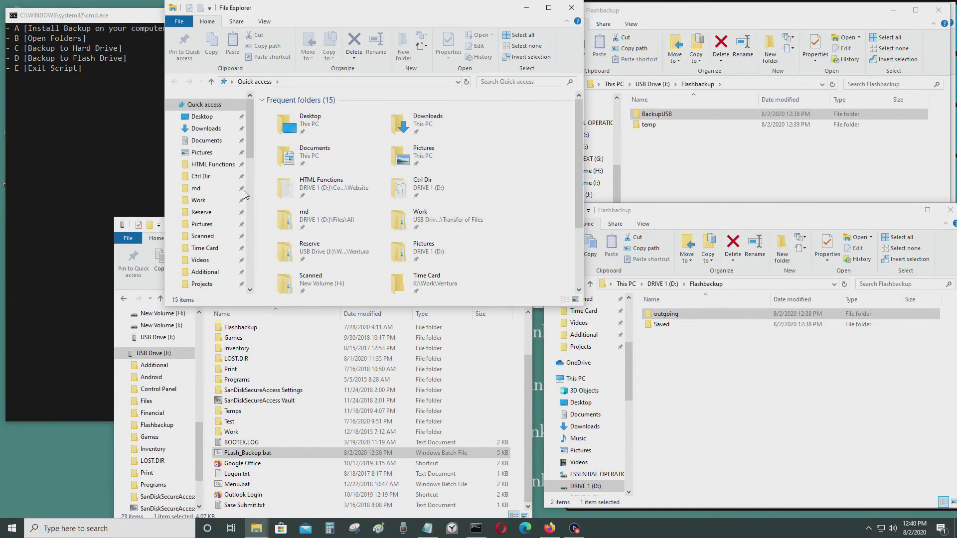
scroll(183, 205, down, 3)
scroll(195, 217, down, 2)
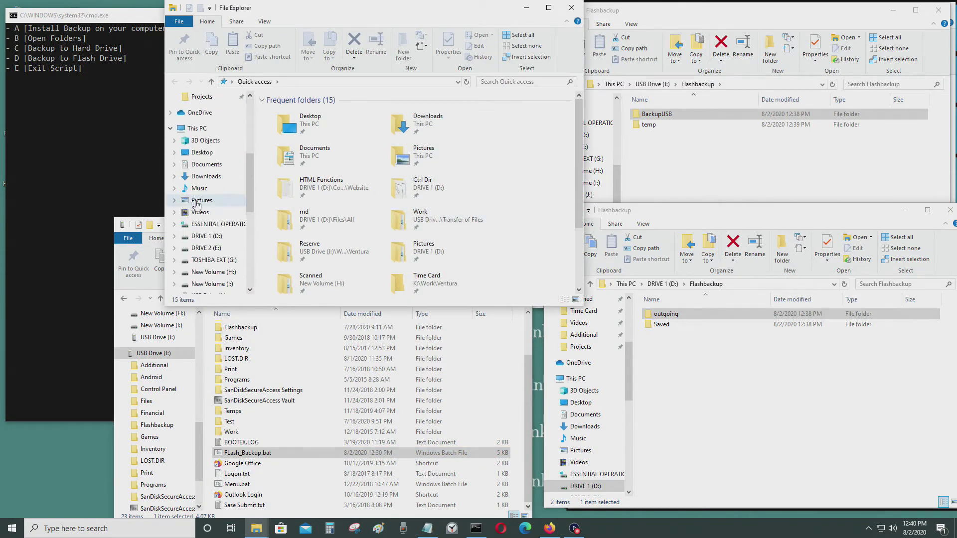
click(210, 235)
scroll(330, 236, down, 4)
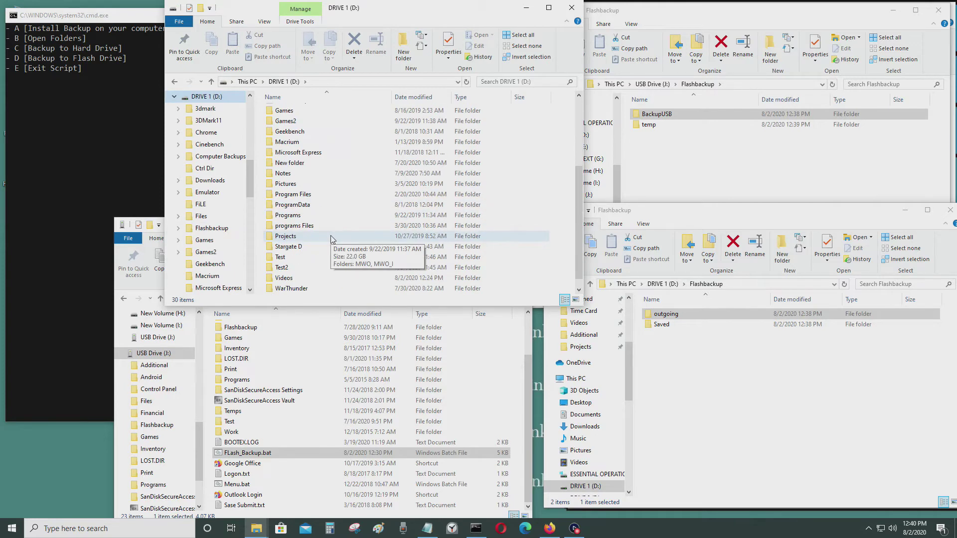
scroll(331, 238, up, 4)
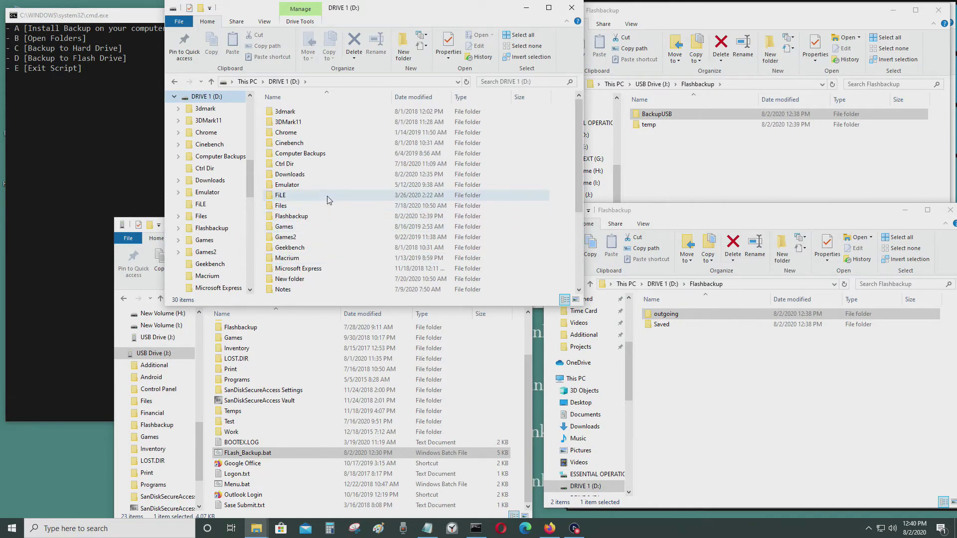
double_click(333, 175)
- Drag Sase Submit.txt from the USB drive listing into the Downloads window
drag(388, 10, 756, 11)
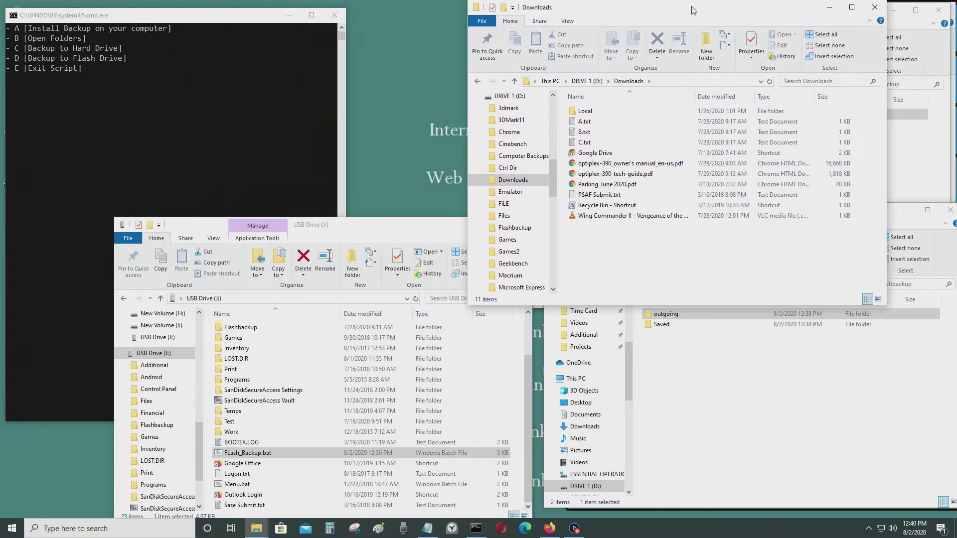
click(279, 441)
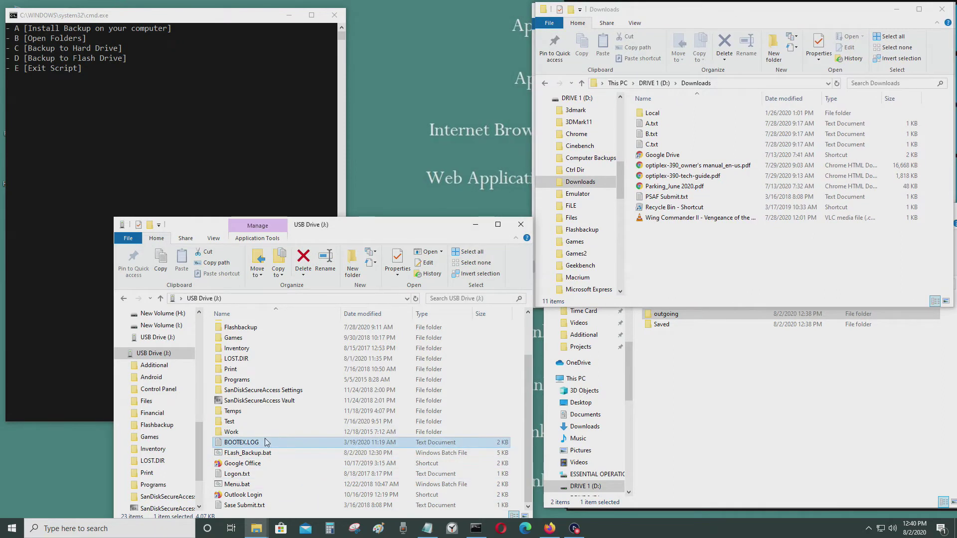
drag(249, 506, 740, 295)
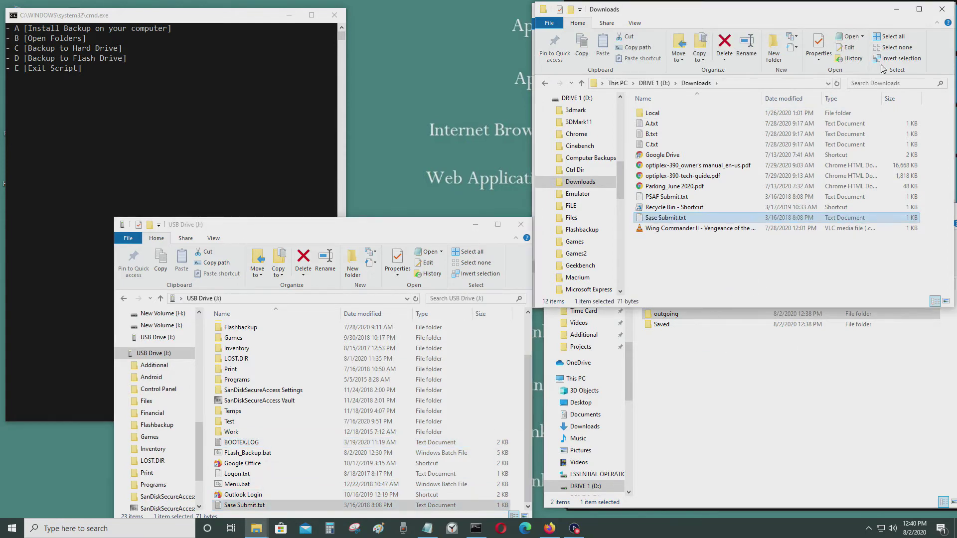
mouse_move(558, 6)
mouse_down()
mouse_move(558, 35)
mouse_move(127, 124)
mouse_up()
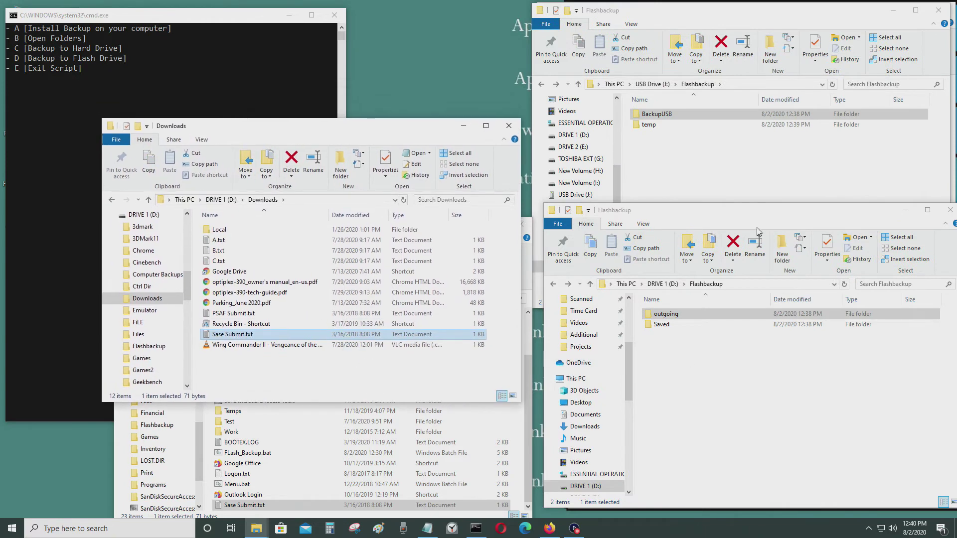
- Close DRIVE 1 Flashbackup and drop Sase Submit.txt into the USB Flashbackup\BackupUSB folder
click(950, 210)
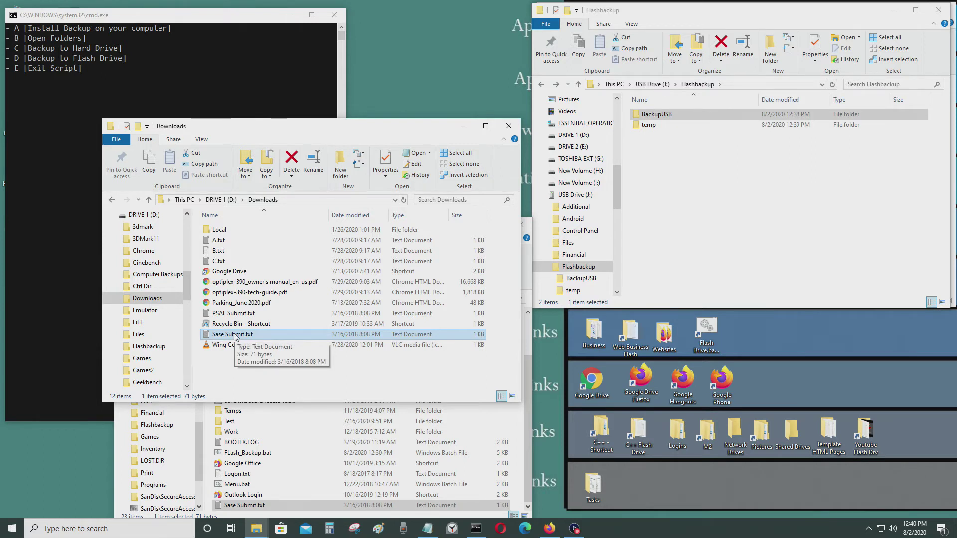
drag(235, 338, 759, 198)
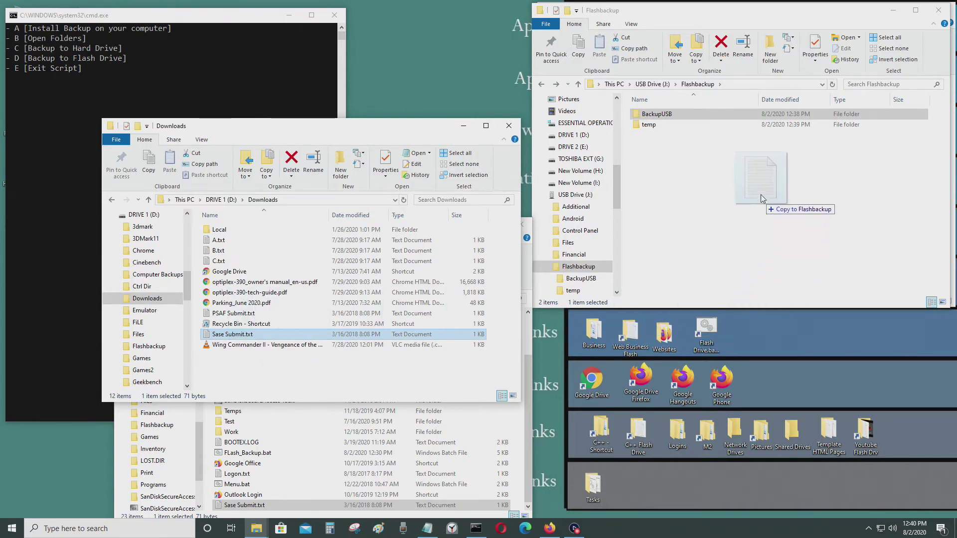
drag(679, 135, 681, 116)
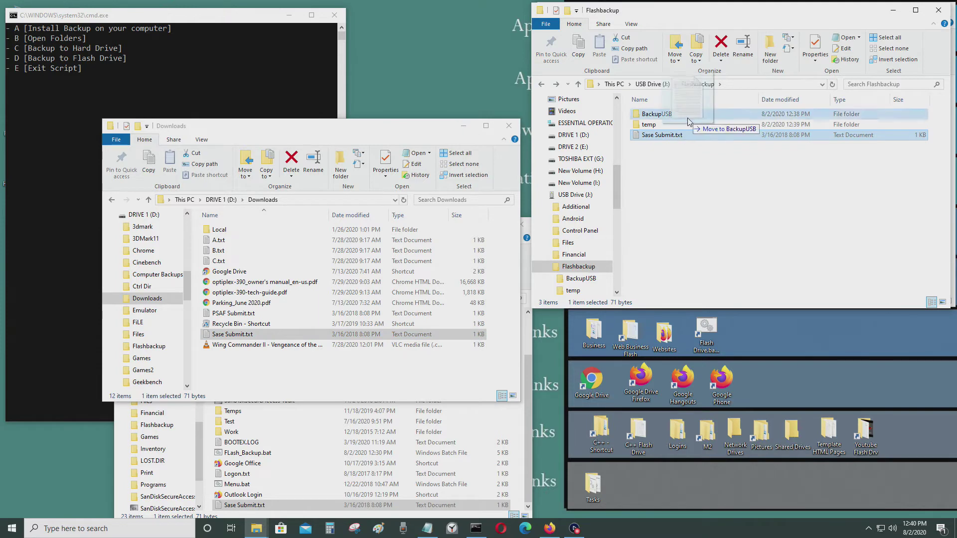
double_click(681, 118)
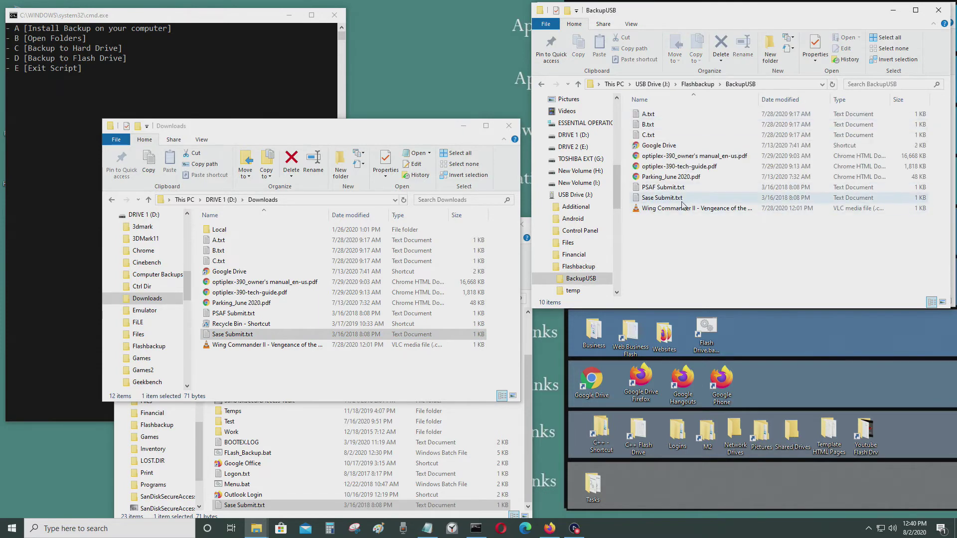
- Permanently delete Sase Submit.txt from BackupUSB and copy it from Downloads into the USB temp folder
key(Delete)
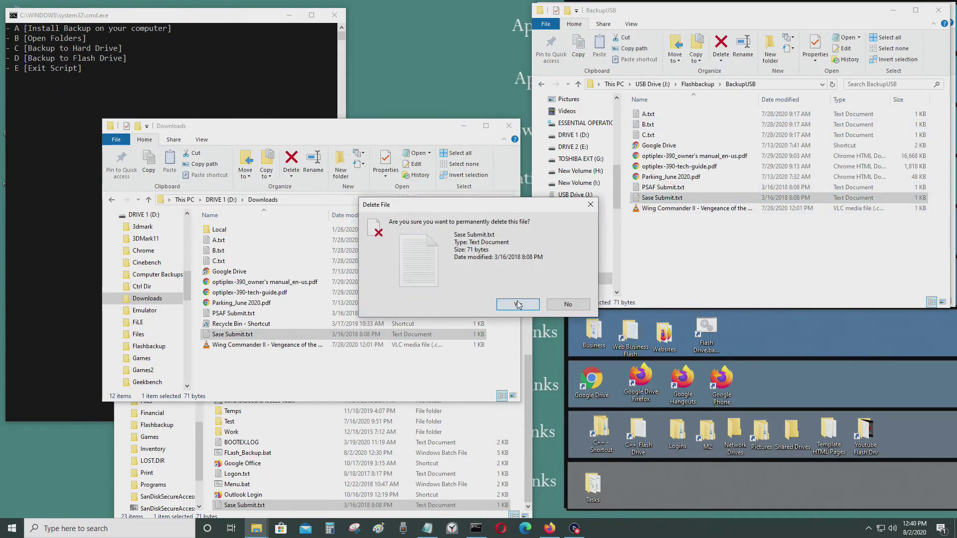
click(518, 303)
click(540, 85)
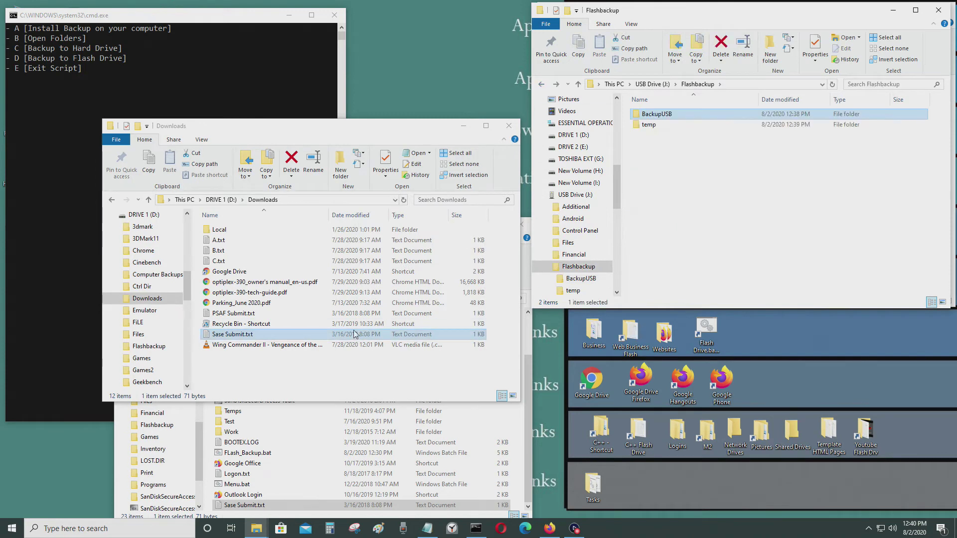
drag(356, 334, 682, 124)
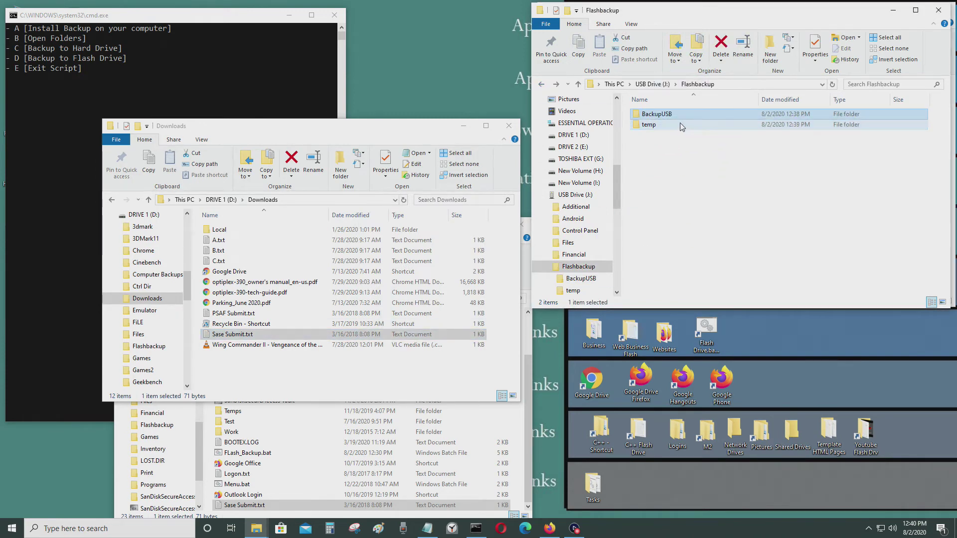
double_click(678, 123)
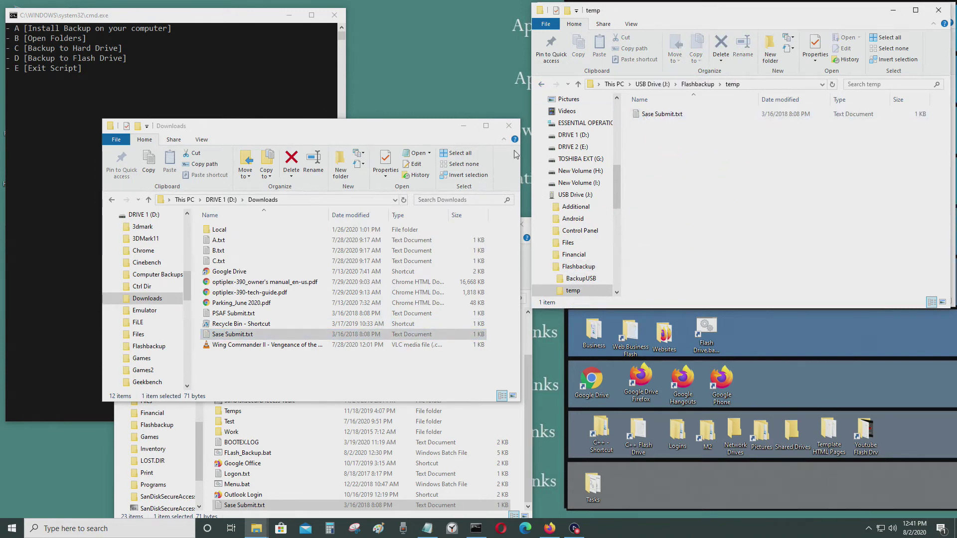
drag(401, 128, 842, 270)
- Run the script's flash drive backup option D, answering Y to continue
click(280, 152)
text(D)
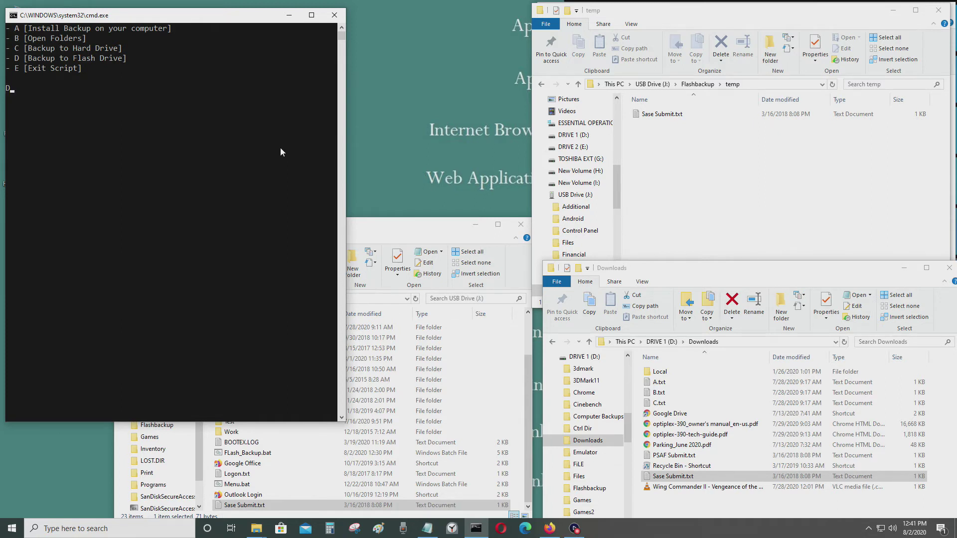
key(Return)
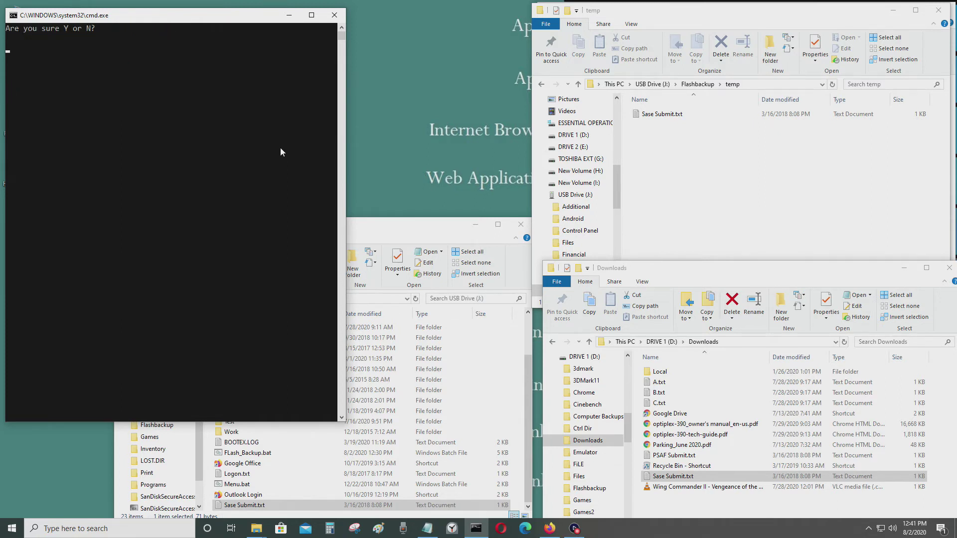
text(Y)
key(Return)
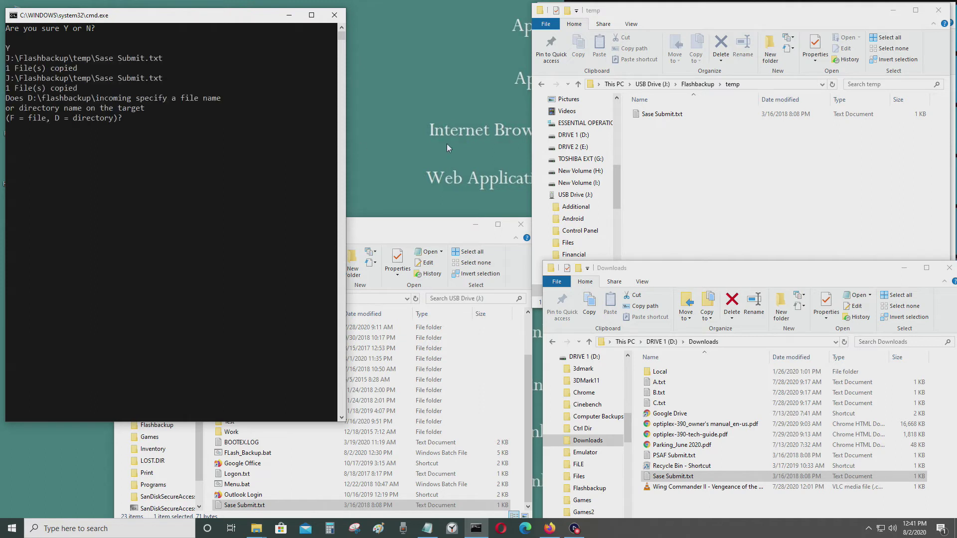
text(d)
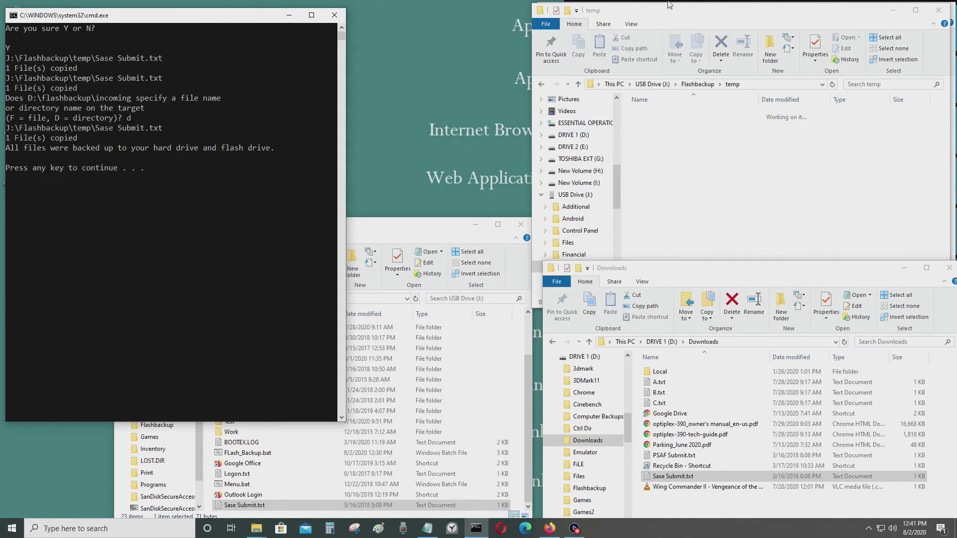
click(542, 85)
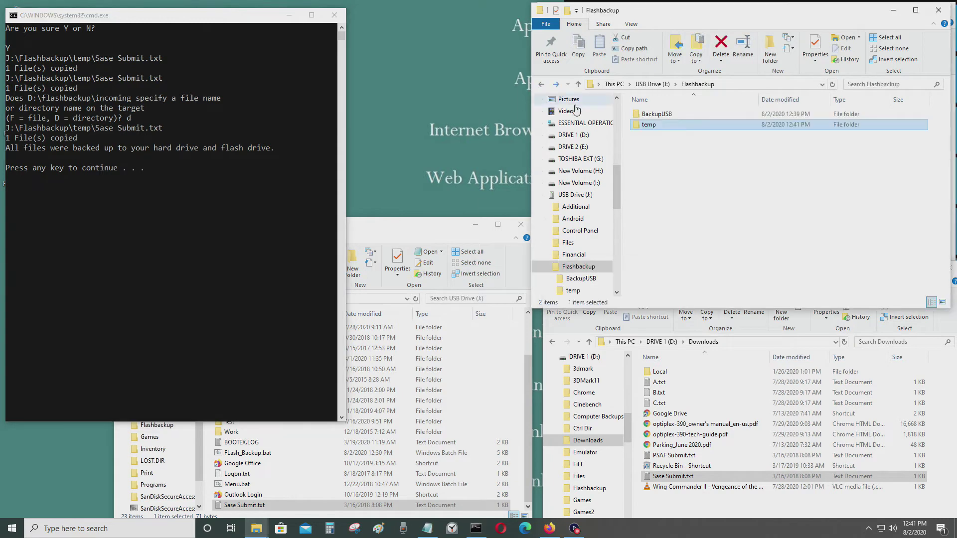
- Check Sase Submit.txt is in BackupUSB and temp is empty, then continue the script to its A–E menu
double_click(670, 116)
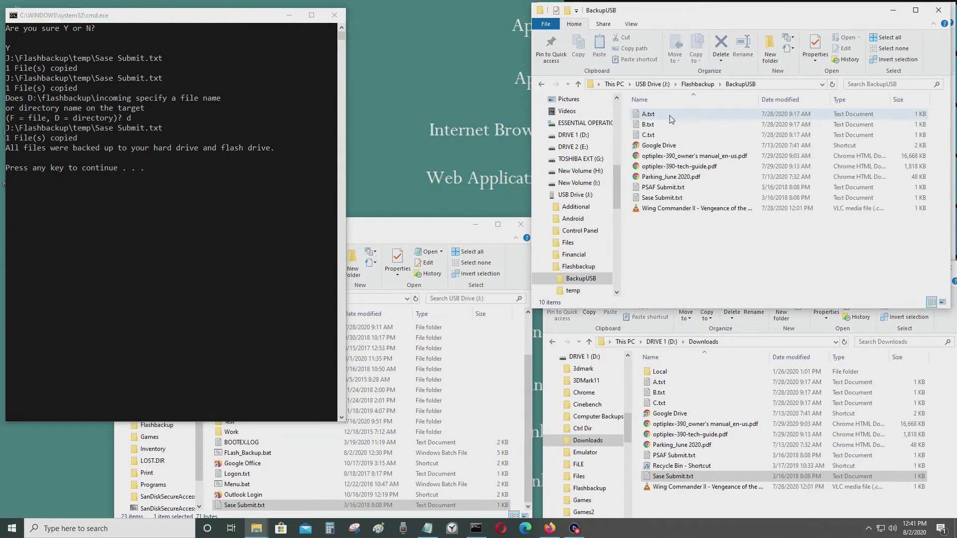
click(657, 198)
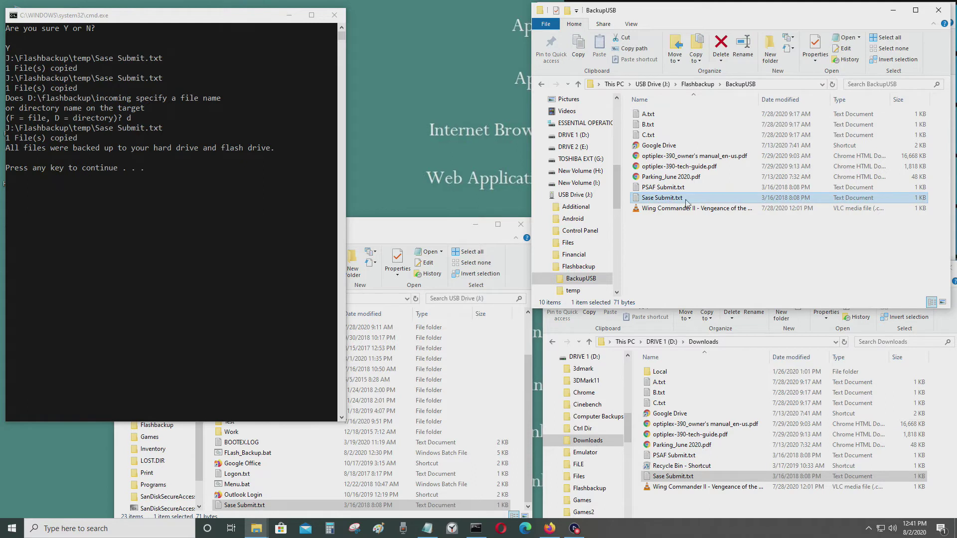
mouse_move(662, 197)
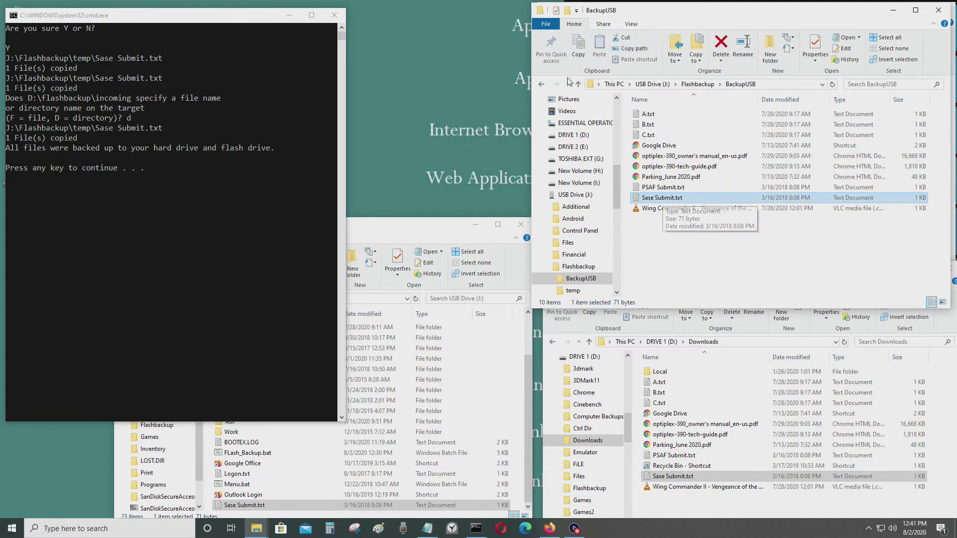
key(BackSpace)
click(686, 126)
double_click(683, 131)
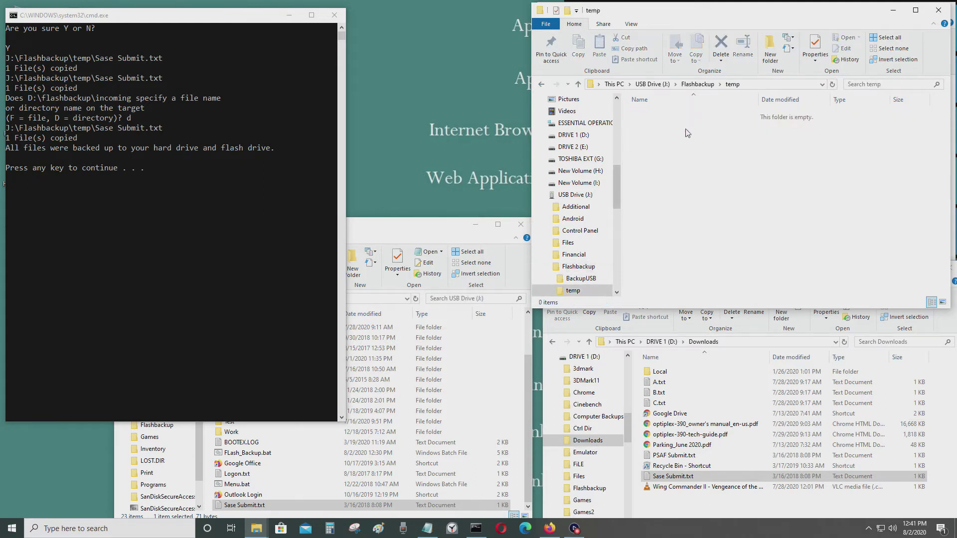
click(544, 86)
double_click(658, 114)
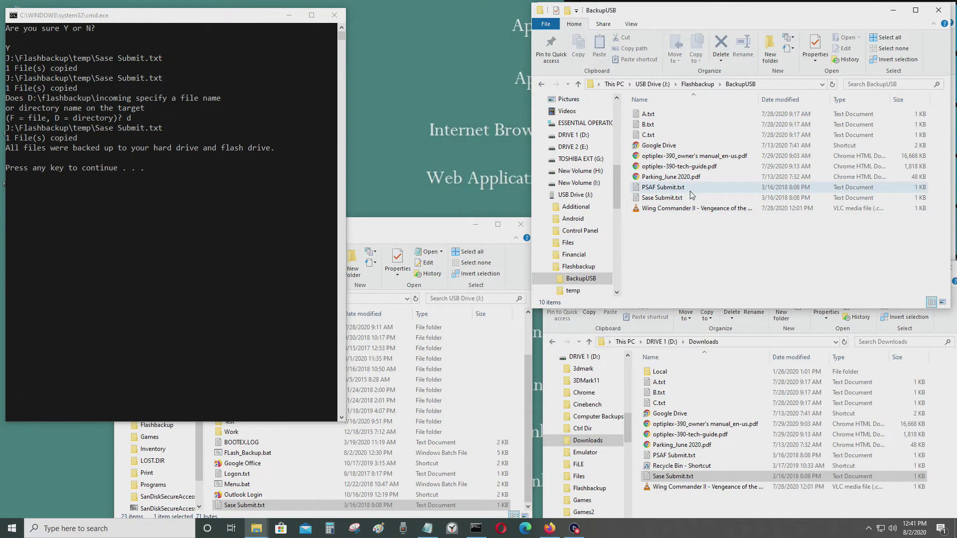
click(251, 252)
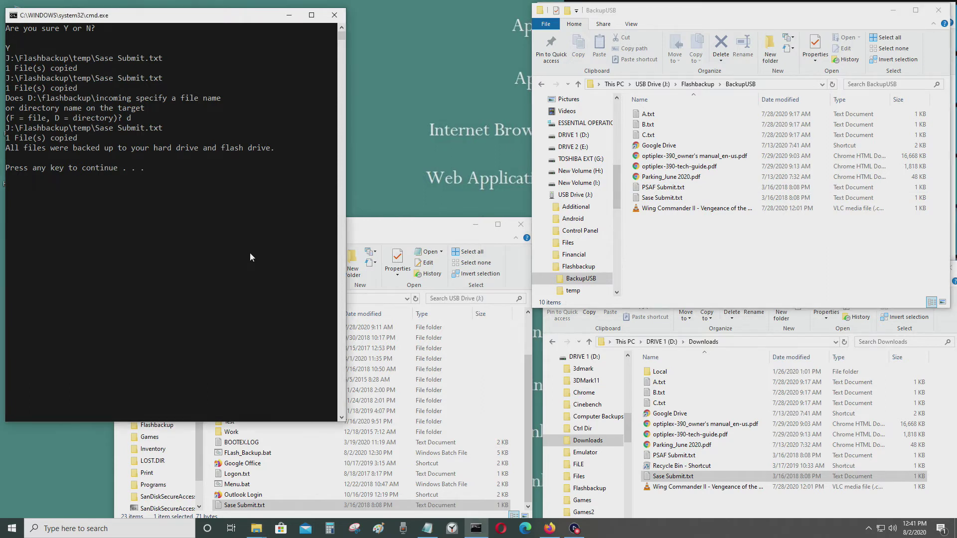
key(Return)
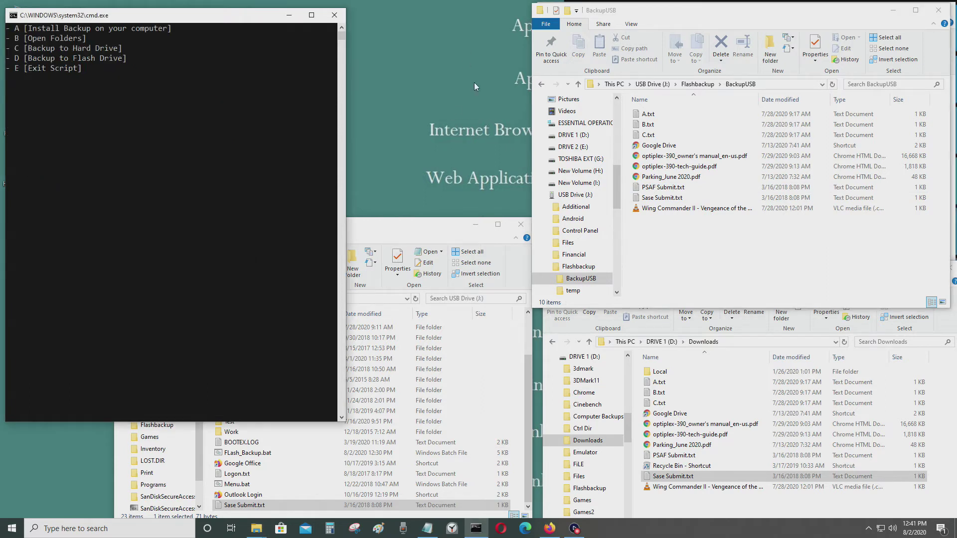
- Browse D:\Computer Backups\Media, return to the D: root, and enlarge the window
click(800, 334)
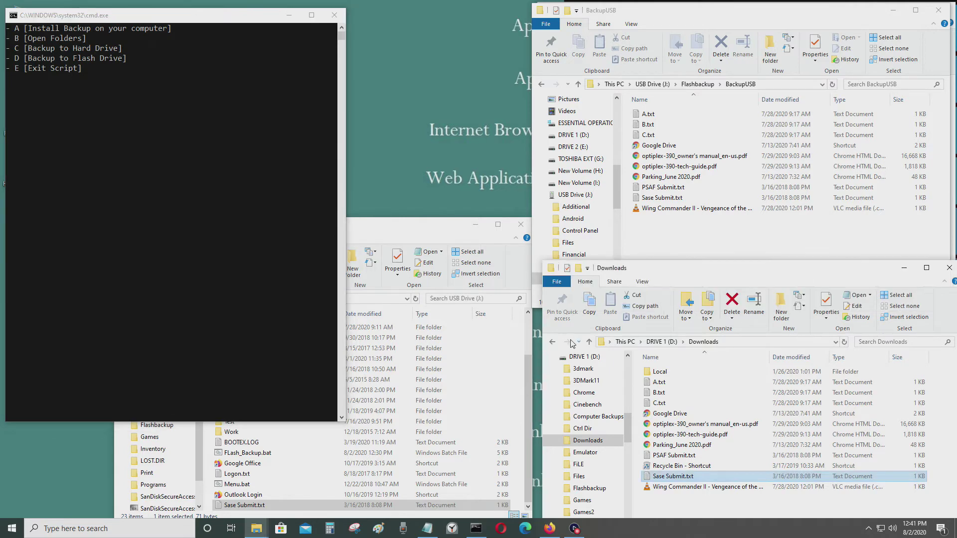
click(553, 342)
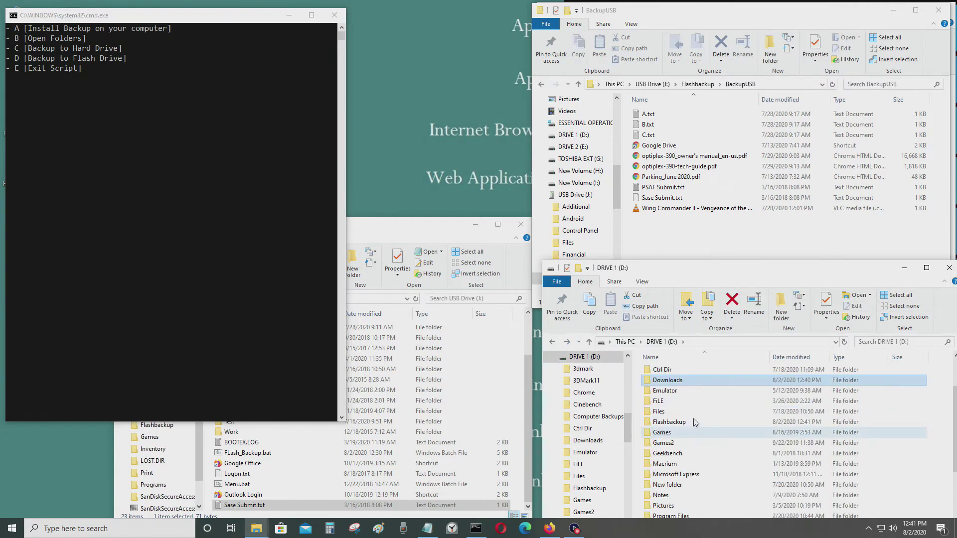
double_click(691, 414)
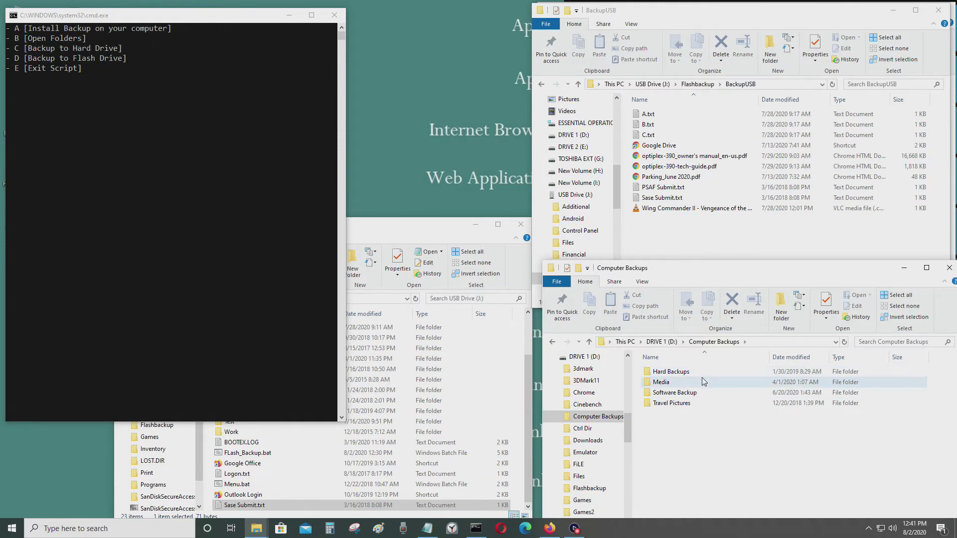
double_click(703, 382)
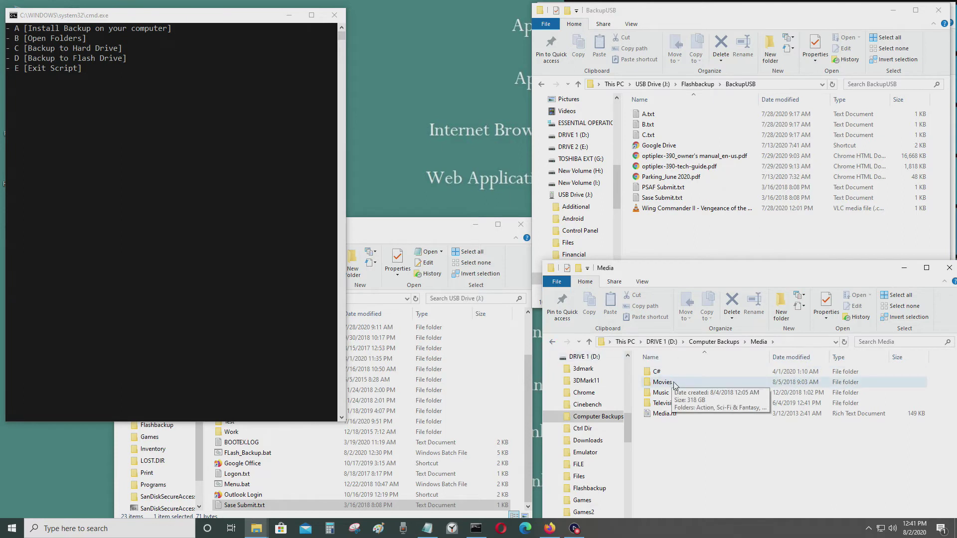
click(552, 341)
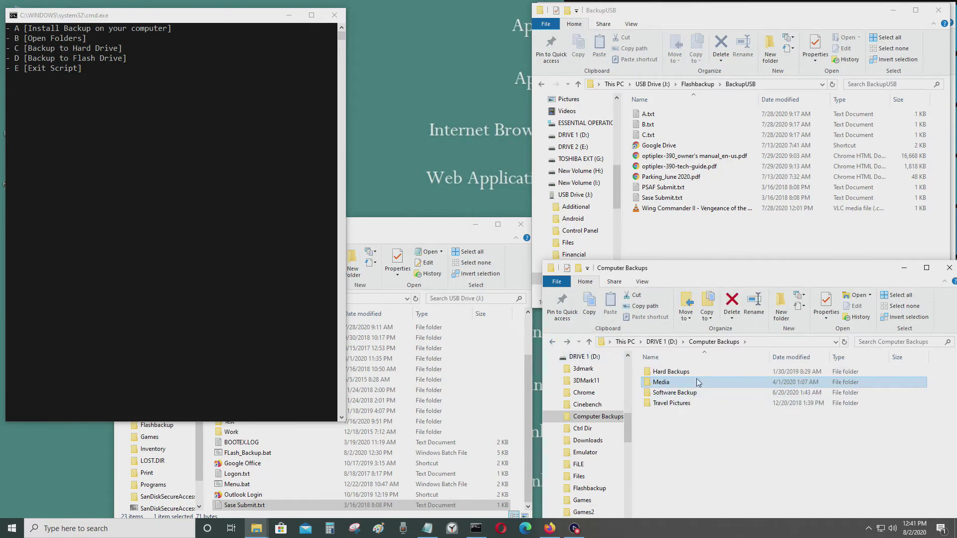
click(553, 342)
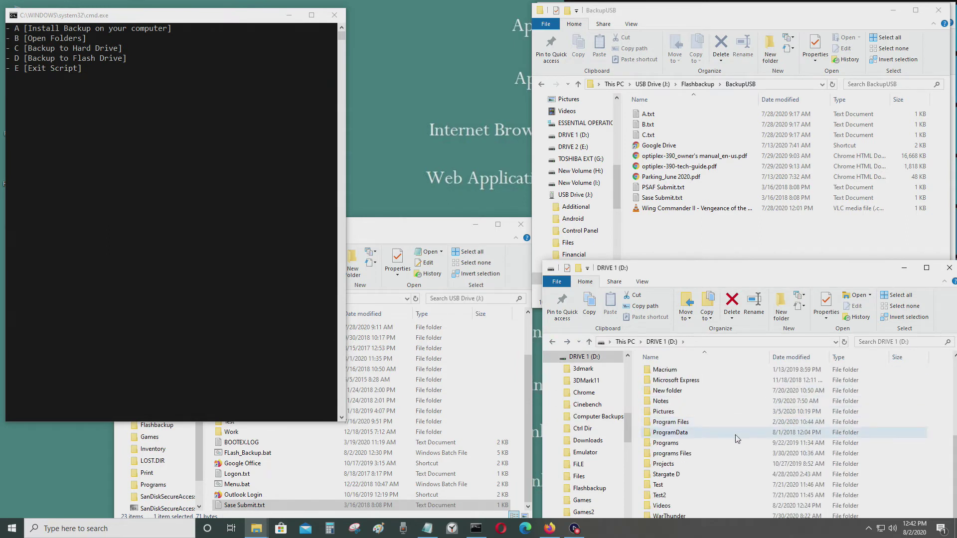
drag(785, 261, 786, 178)
scroll(726, 336, up, 3)
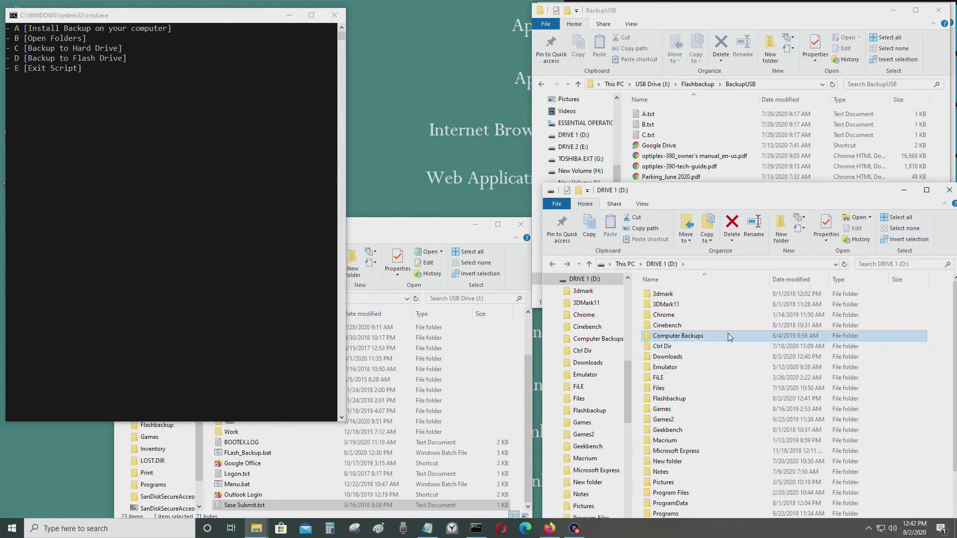
- Check D:\Flashbackup's incoming folder, then open its Saved folder
double_click(713, 401)
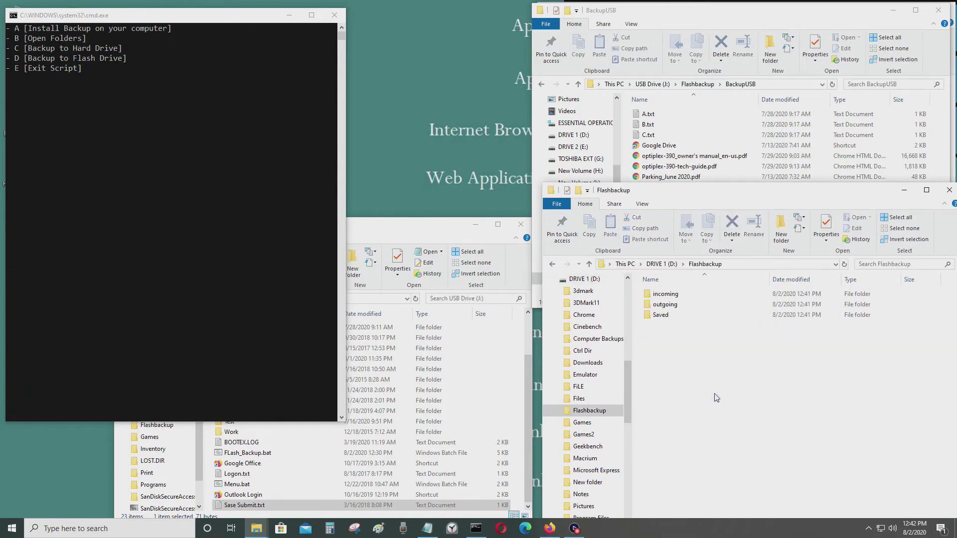
double_click(696, 299)
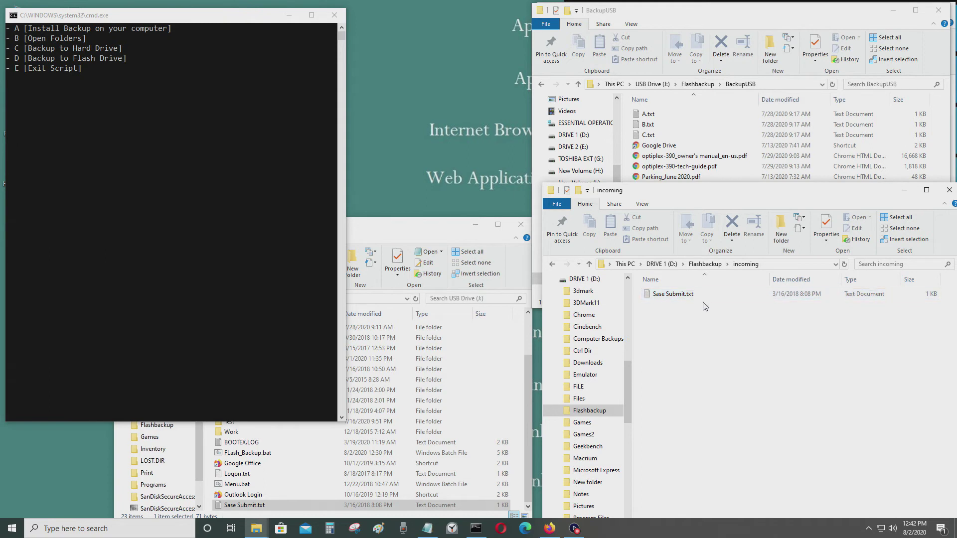
click(554, 265)
double_click(675, 315)
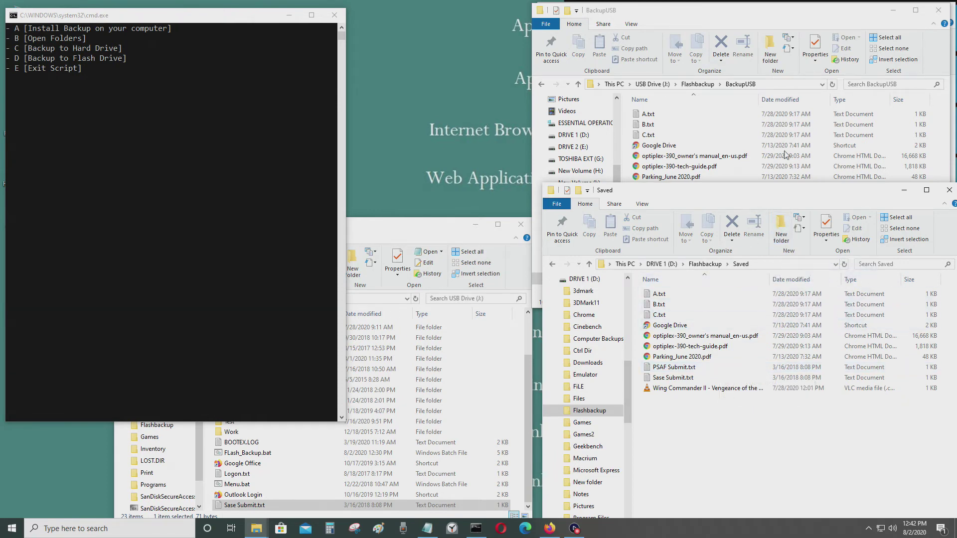
- Switch the other window to J:\Flashbackup, confirm temp is empty, and open BackupUSB
click(775, 135)
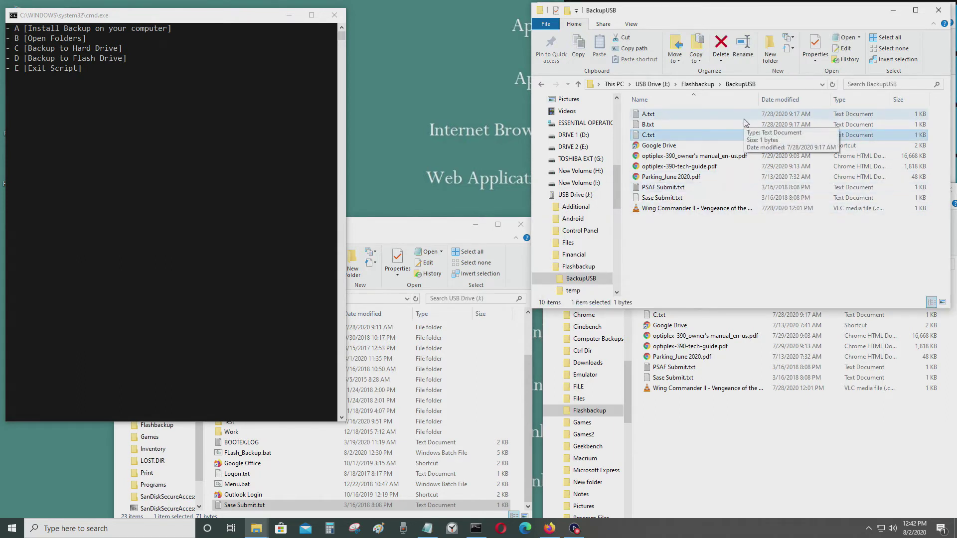
click(779, 86)
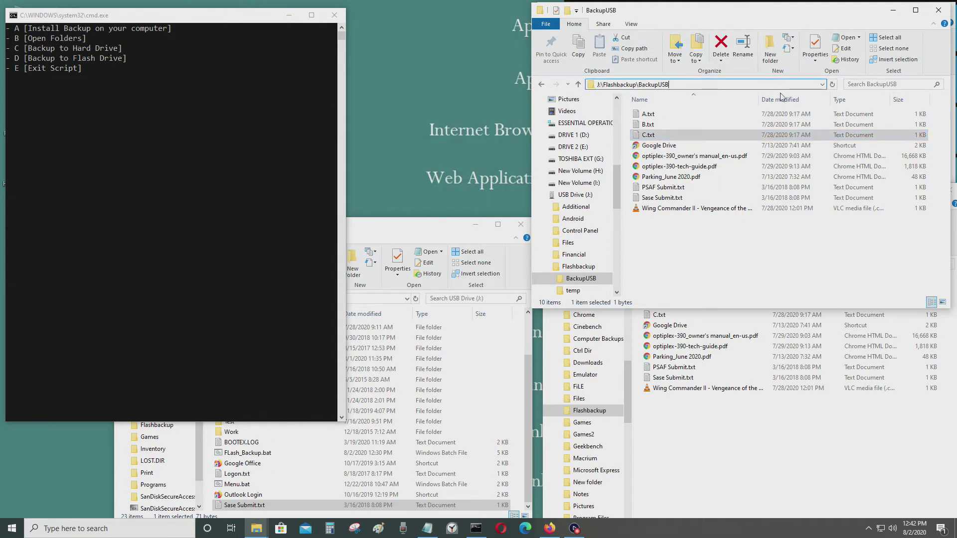
key(BackSpace)
key(BackSpace)
key(BackSpace)
key(BackSpace)
key(Return)
click(750, 125)
double_click(750, 132)
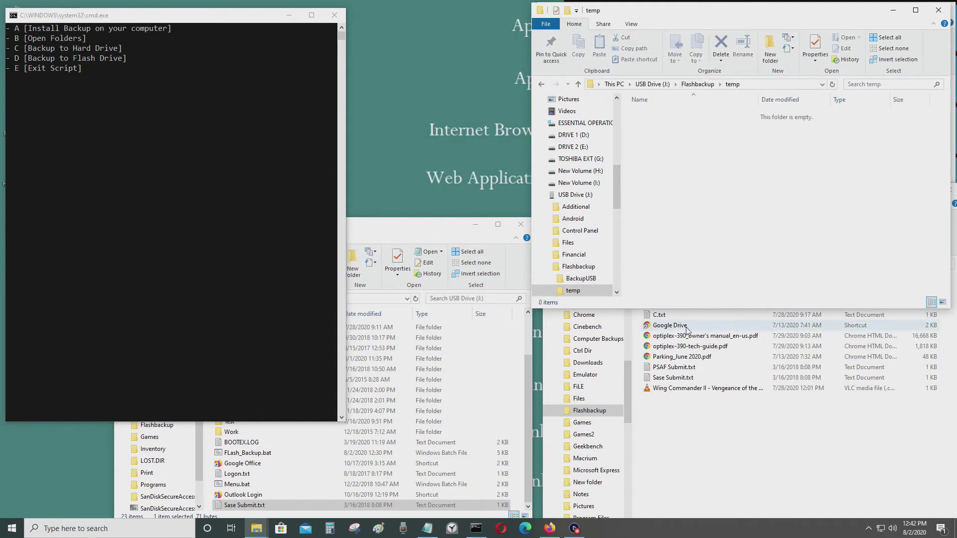
click(785, 419)
click(790, 265)
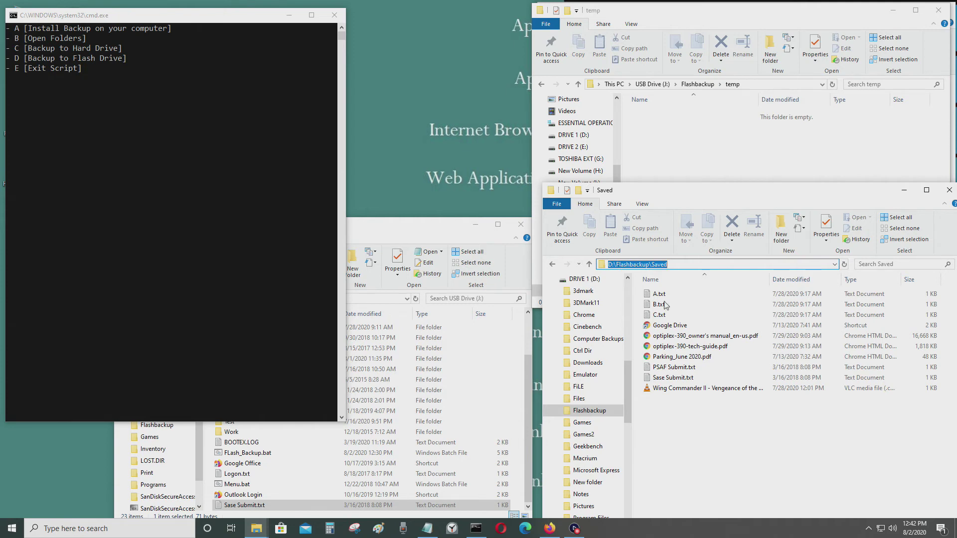
click(542, 84)
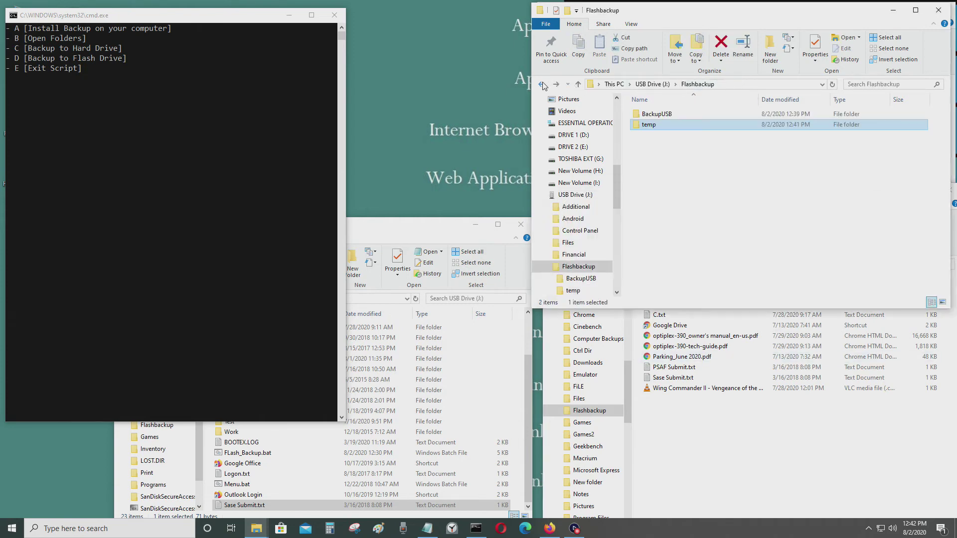
double_click(662, 114)
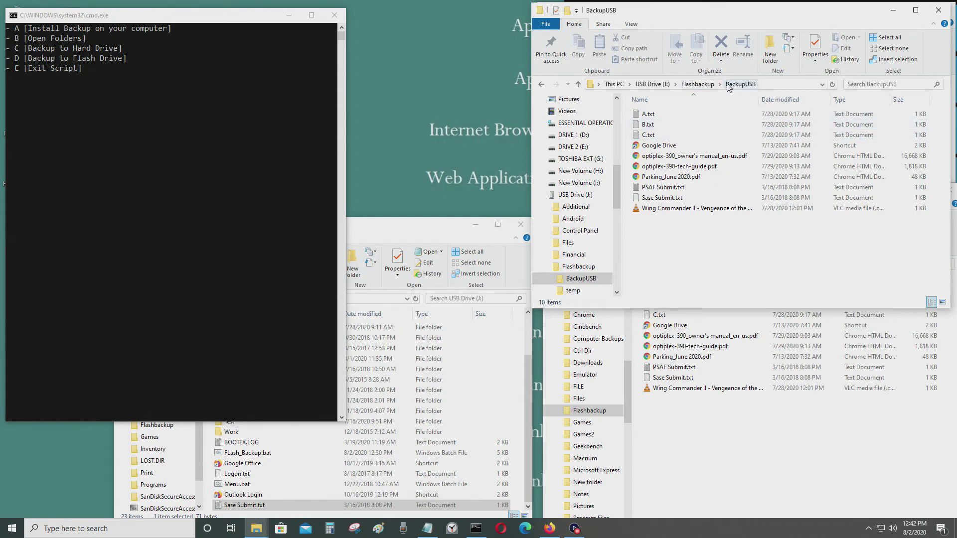
- Compare A.txt, B.txt and the tech guide PDF sizes in BackupUSB and Saved, then close both windows
click(712, 423)
drag(768, 194, 809, 247)
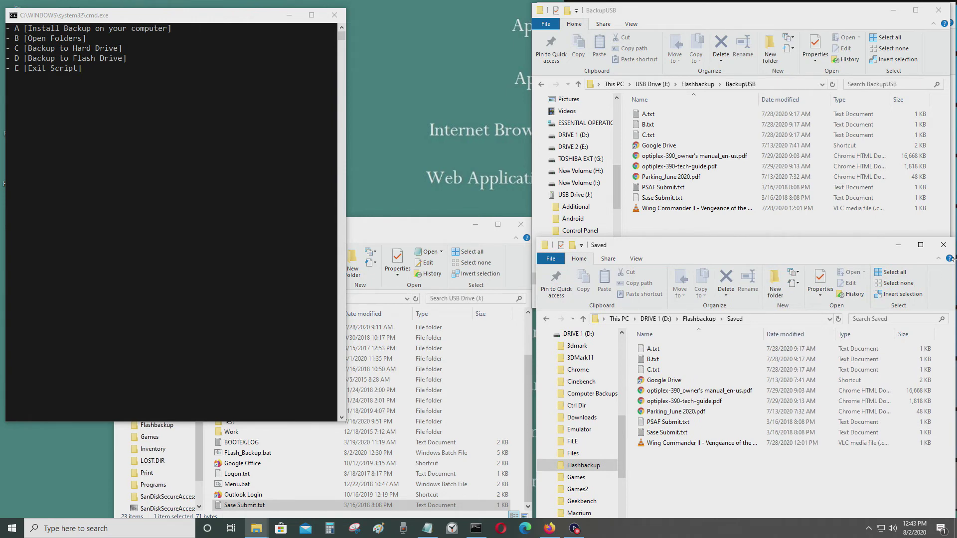
click(766, 209)
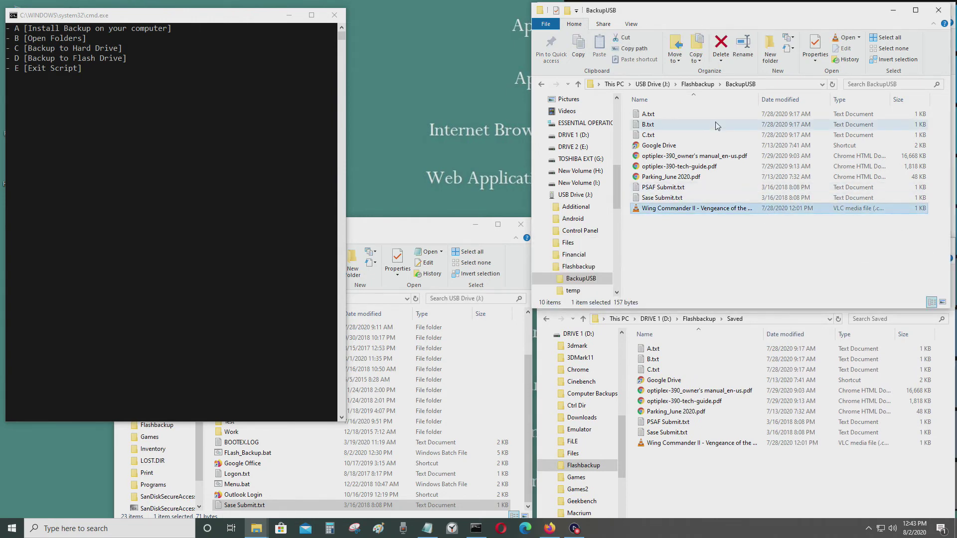
click(715, 124)
click(715, 169)
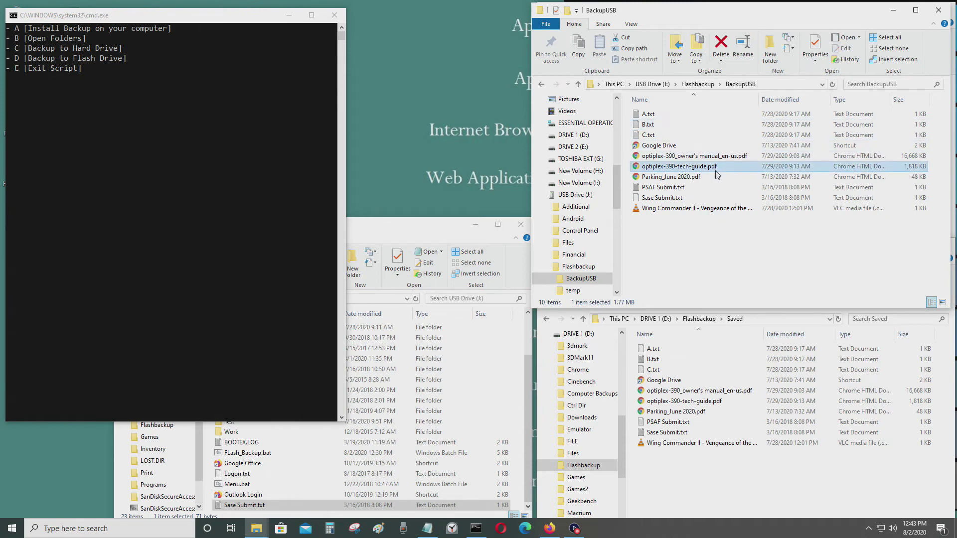
click(672, 113)
click(703, 360)
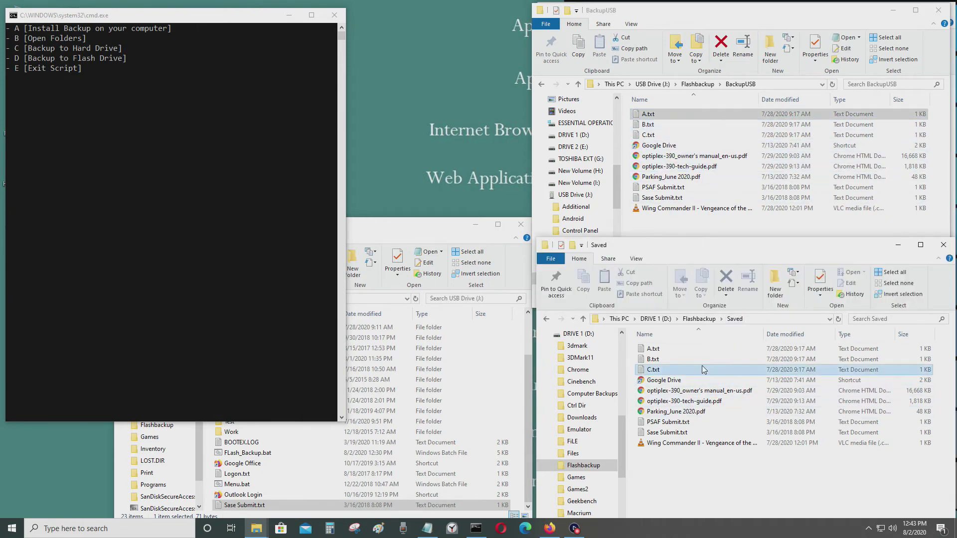
mouse_move(653, 359)
click(760, 319)
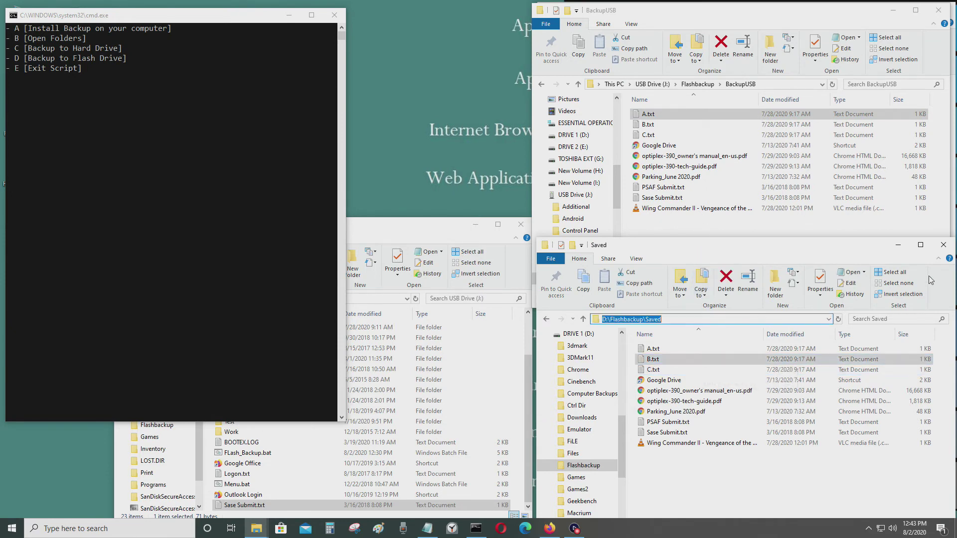
click(943, 245)
click(939, 10)
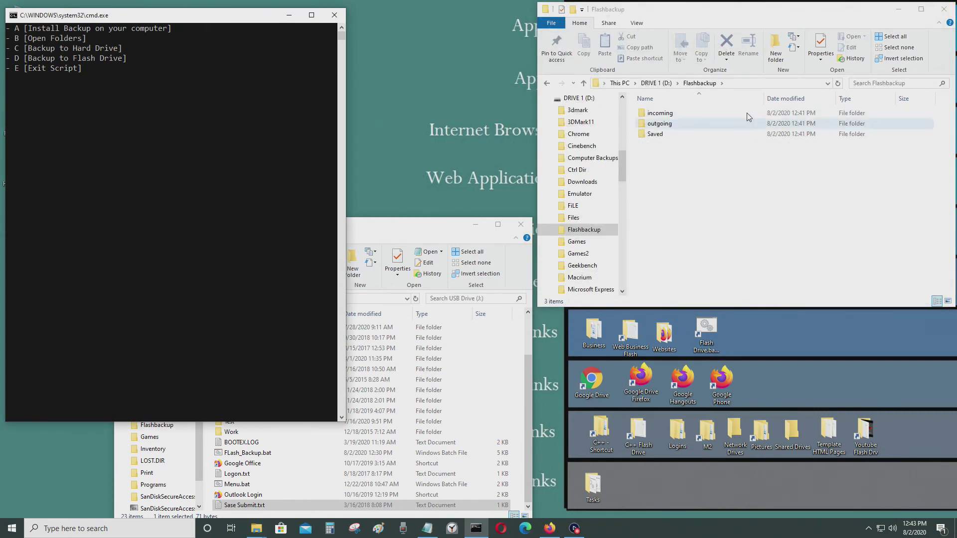
- Check Sase Submit.txt in D:\Flashbackup\incoming, then inspect outgoing and return to D:
click(733, 110)
double_click(733, 111)
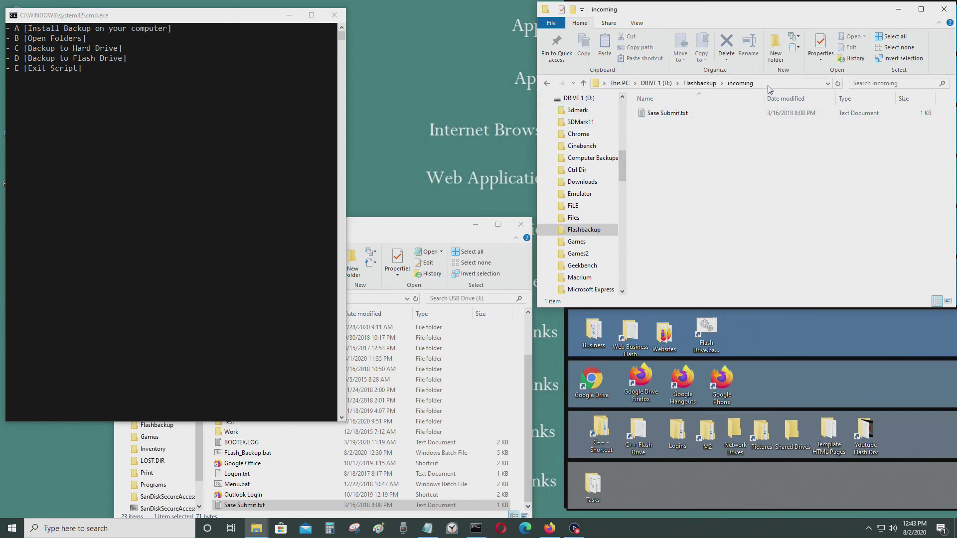
click(679, 114)
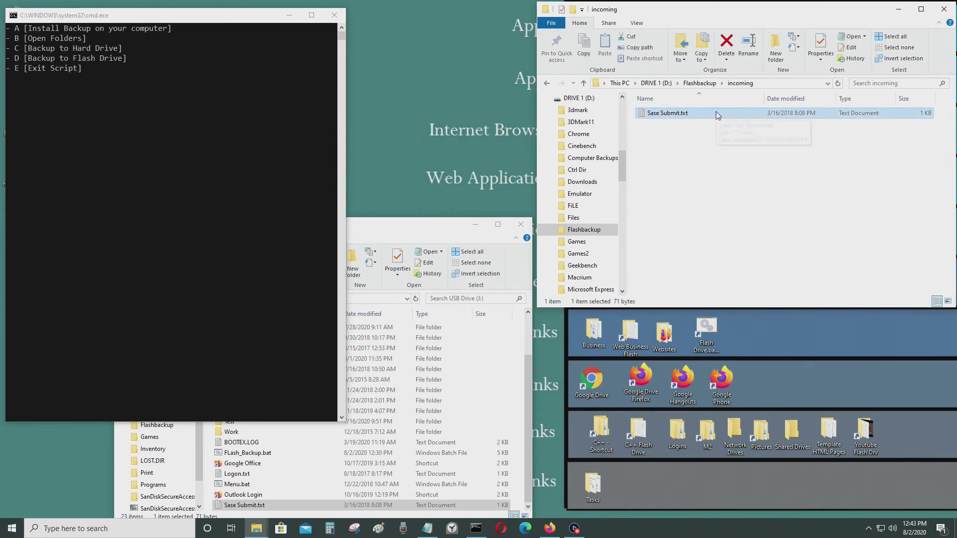
click(546, 81)
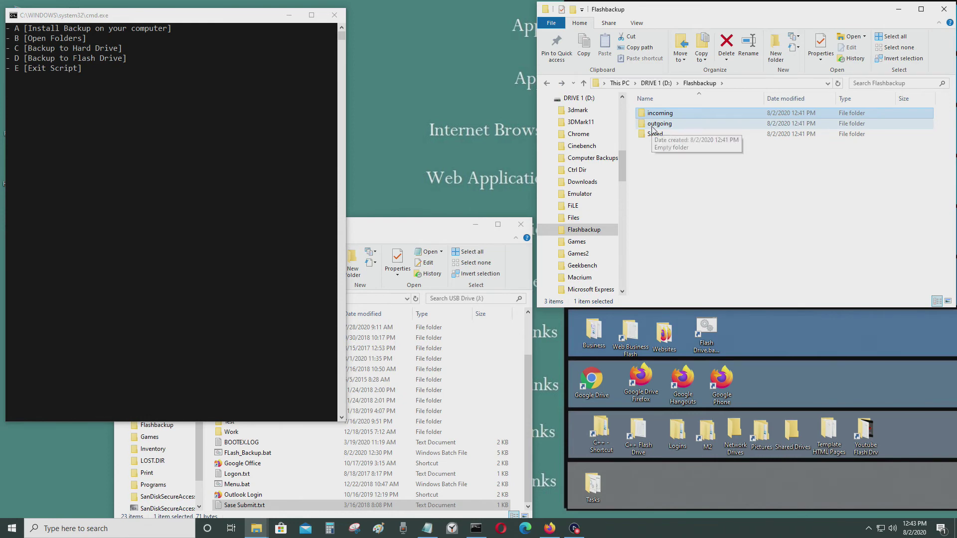
double_click(658, 123)
click(546, 83)
scroll(566, 224, down, 3)
scroll(566, 238, down, 3)
scroll(569, 233, down, 2)
scroll(572, 237, down, 1)
scroll(590, 238, down, 1)
scroll(609, 238, down, 2)
scroll(608, 237, down, 2)
- On USB Drive (J:), check Flashbackup\temp and then open BackupUSB
click(577, 174)
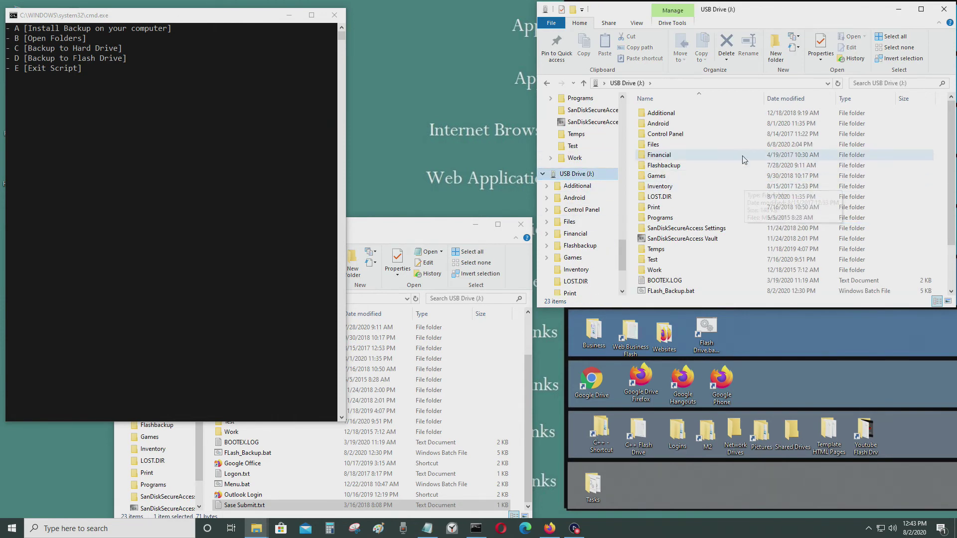
double_click(734, 164)
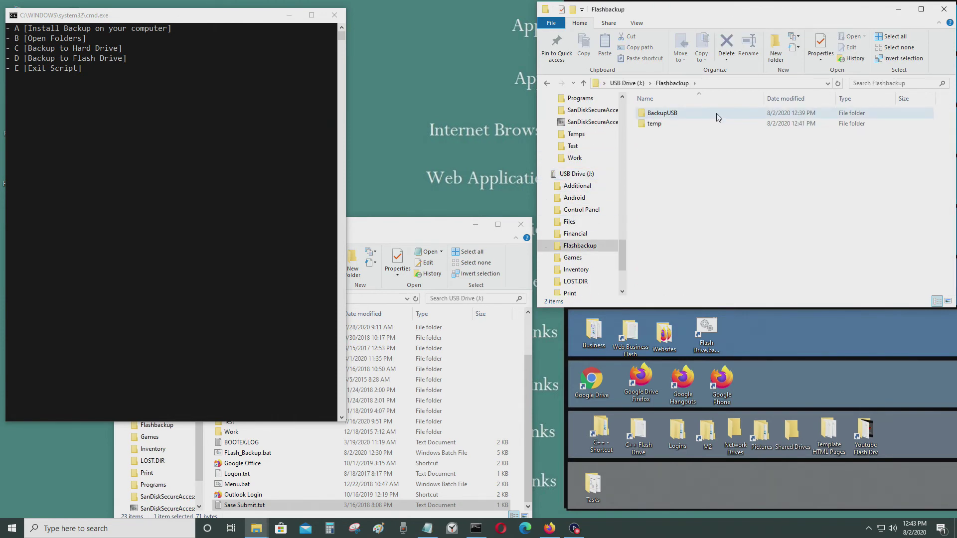
click(709, 125)
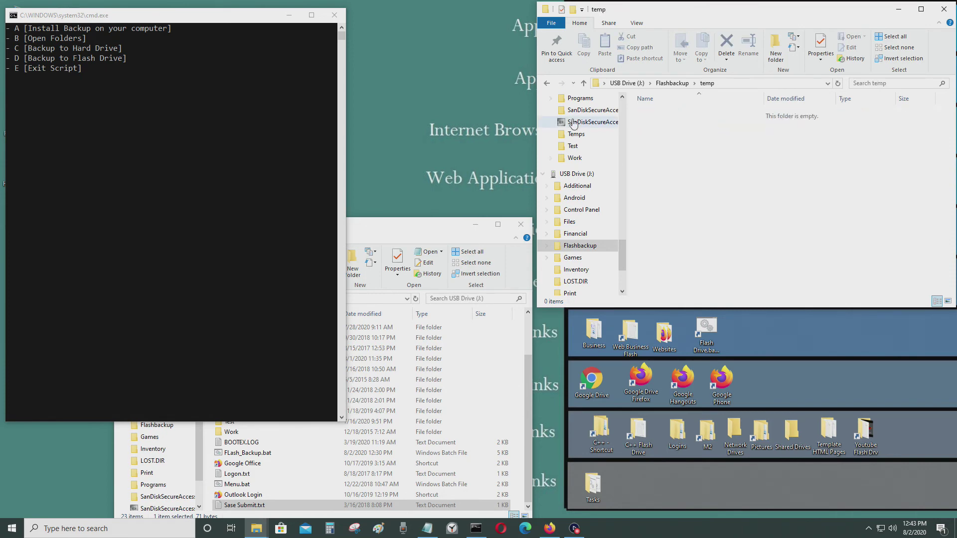
click(547, 84)
double_click(655, 114)
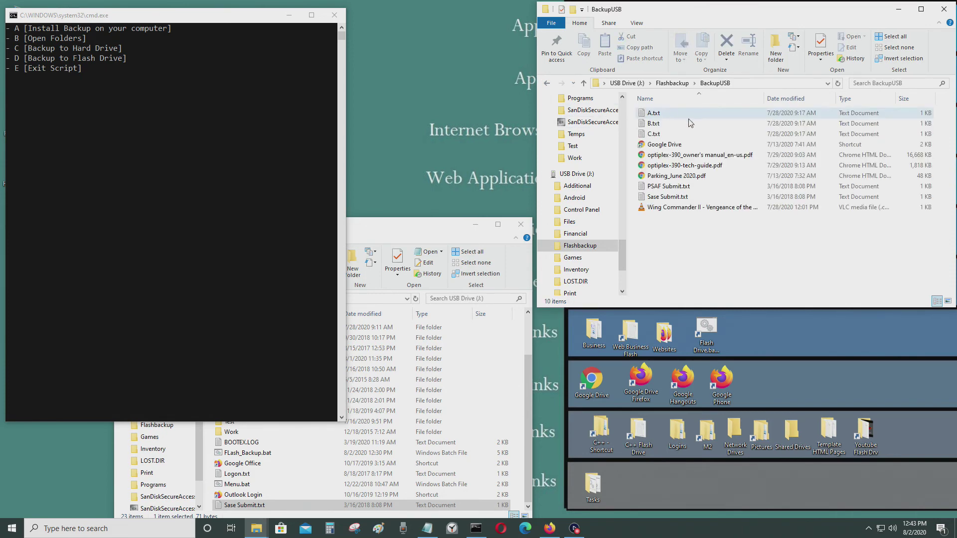
- Close the BackupUSB window and exit the backup script with option E
click(942, 6)
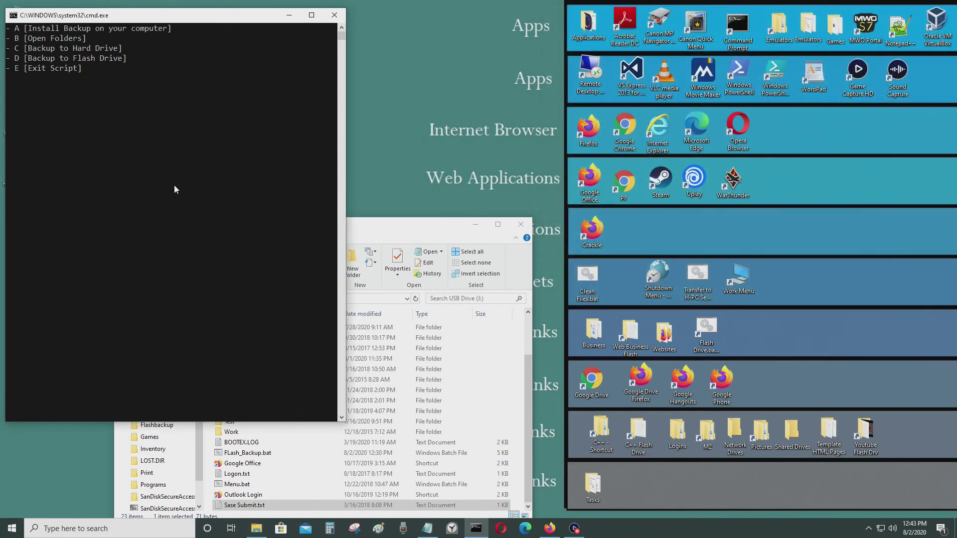
click(174, 186)
text(E)
key(Return)
key(Return)
key(Return)
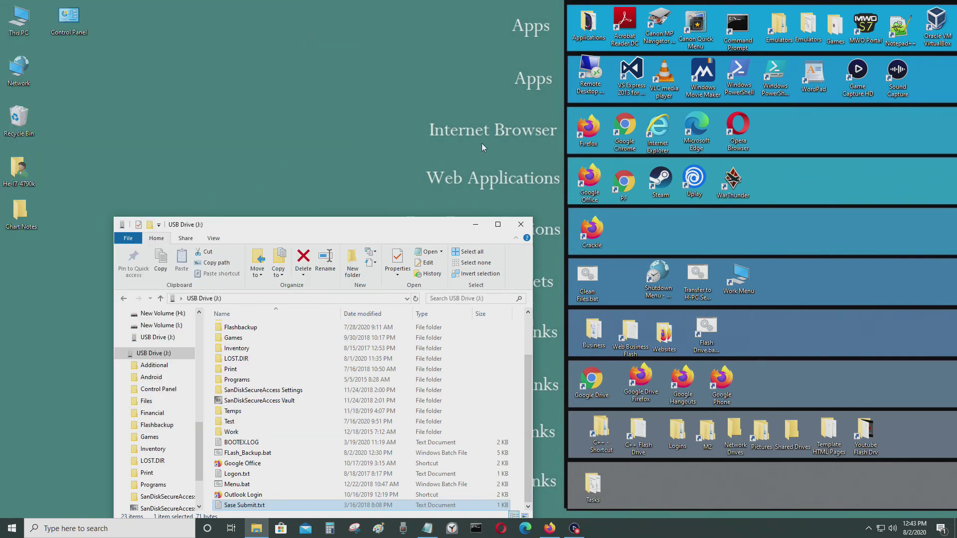
- Reopen USB Drive (J:) from This PC and open FLash_Backup.bat for editing in Notepad
drag(420, 233, 421, 148)
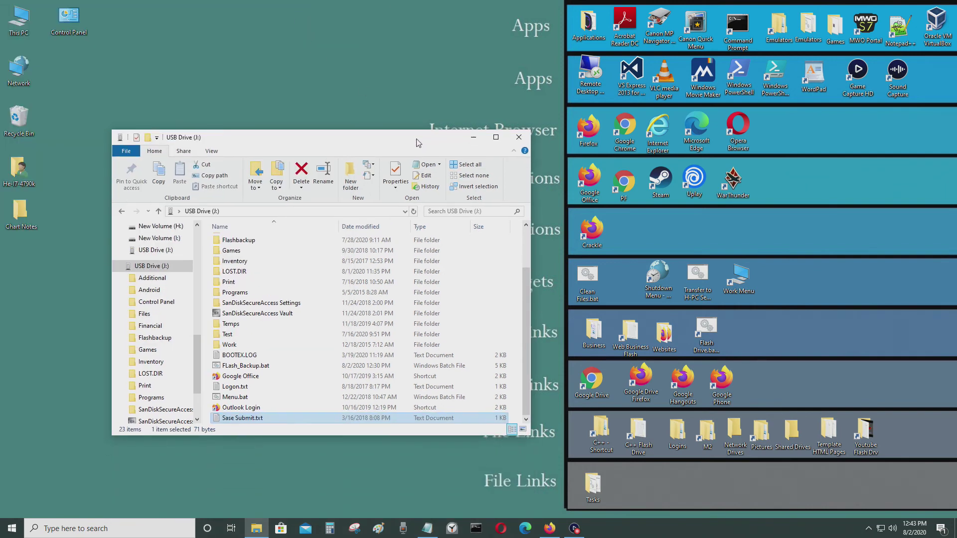
click(520, 139)
double_click(14, 24)
scroll(307, 359, down, 3)
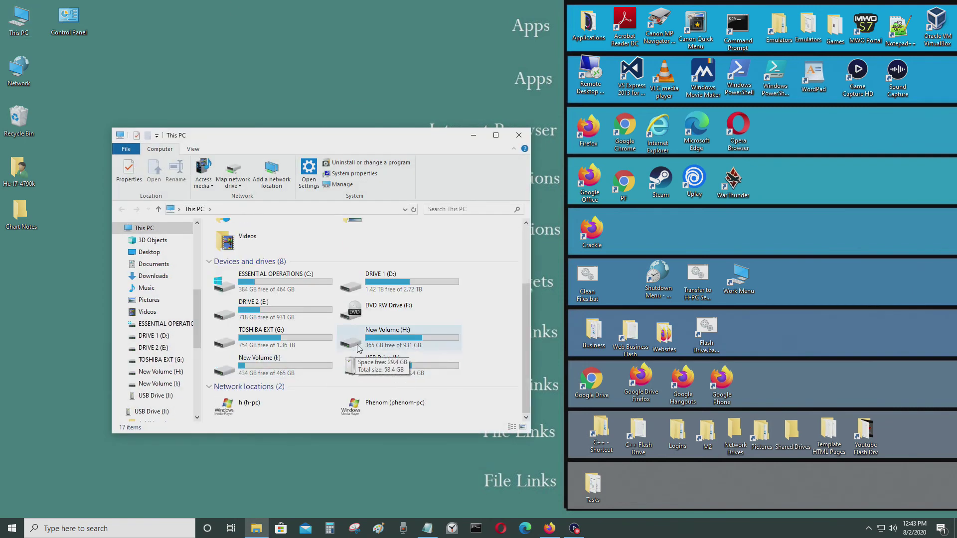
double_click(427, 372)
scroll(352, 381, down, 2)
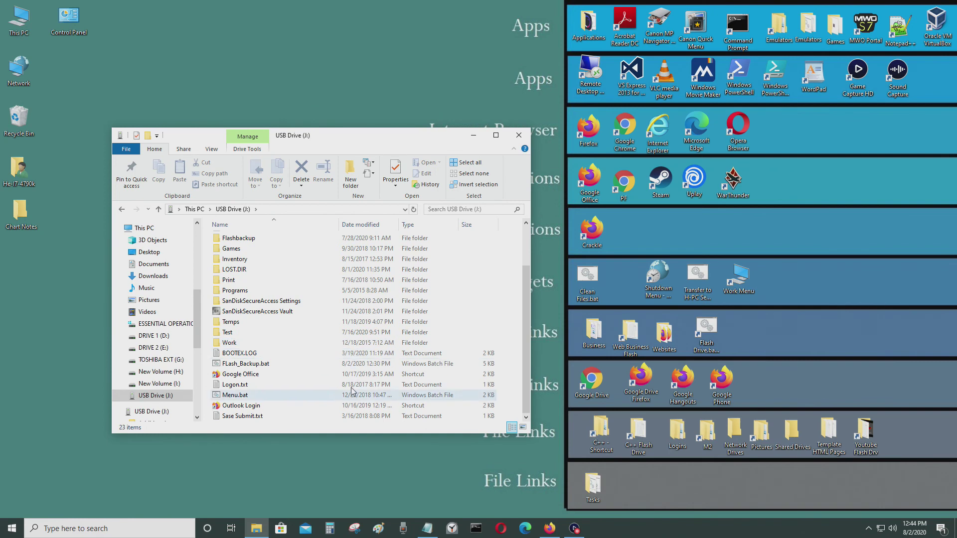
right_click(335, 363)
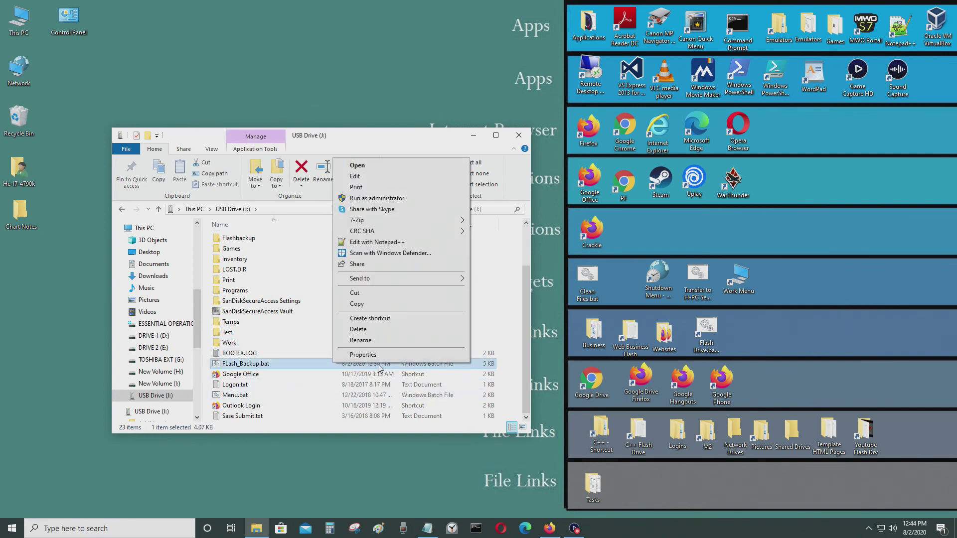
click(389, 176)
- Maximize the script in Notepad and copy its entire text
click(466, 165)
scroll(496, 326, down, 10)
scroll(497, 326, down, 10)
scroll(764, 341, down, 15)
scroll(189, 487, down, 10)
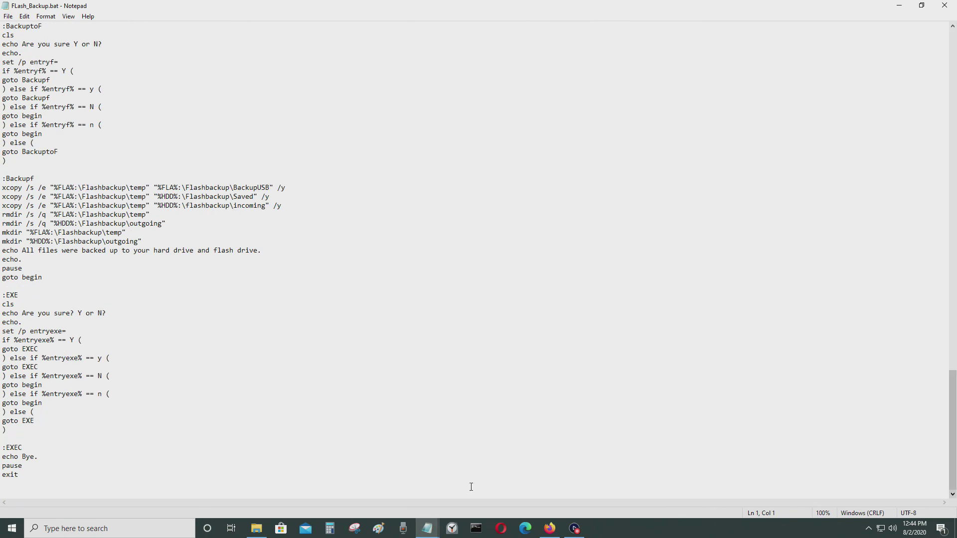
drag(64, 483, 2, 4)
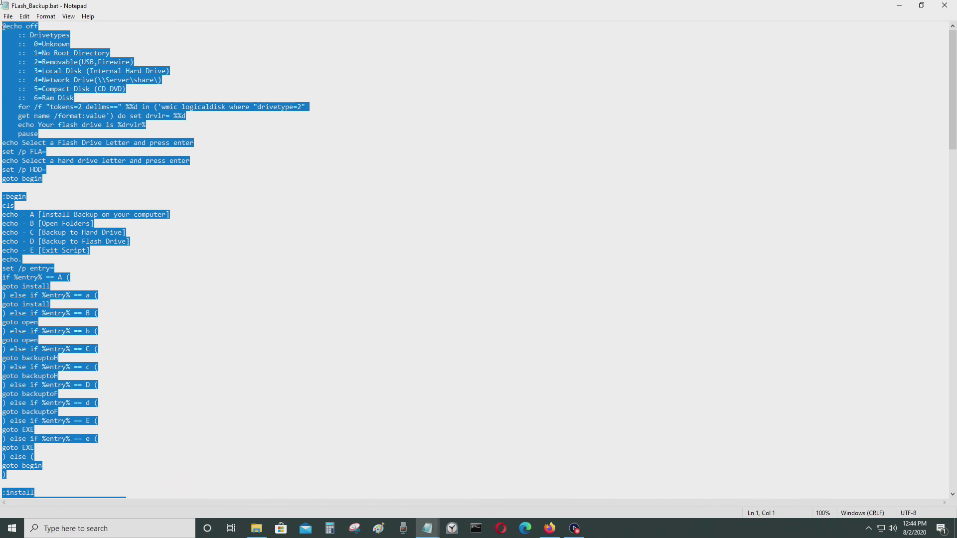
right_click(34, 50)
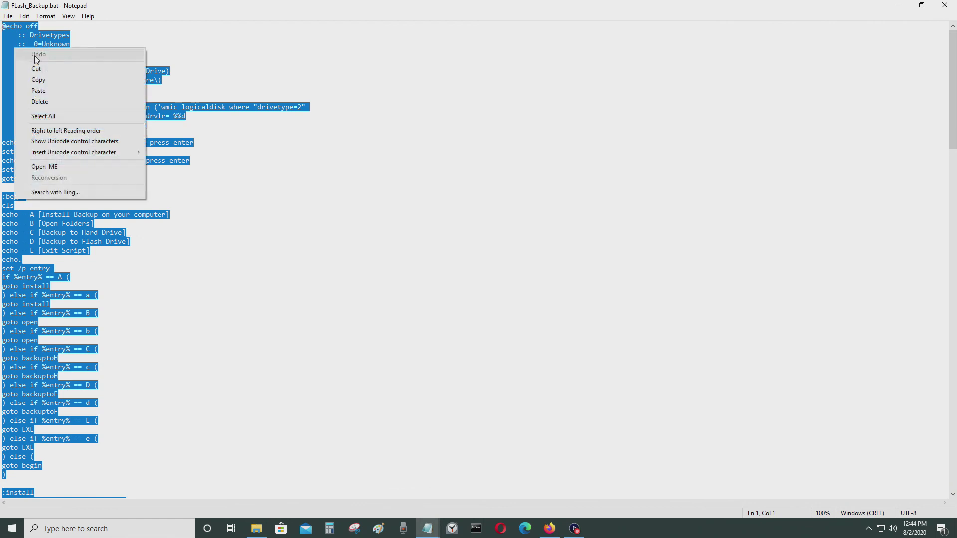
click(59, 78)
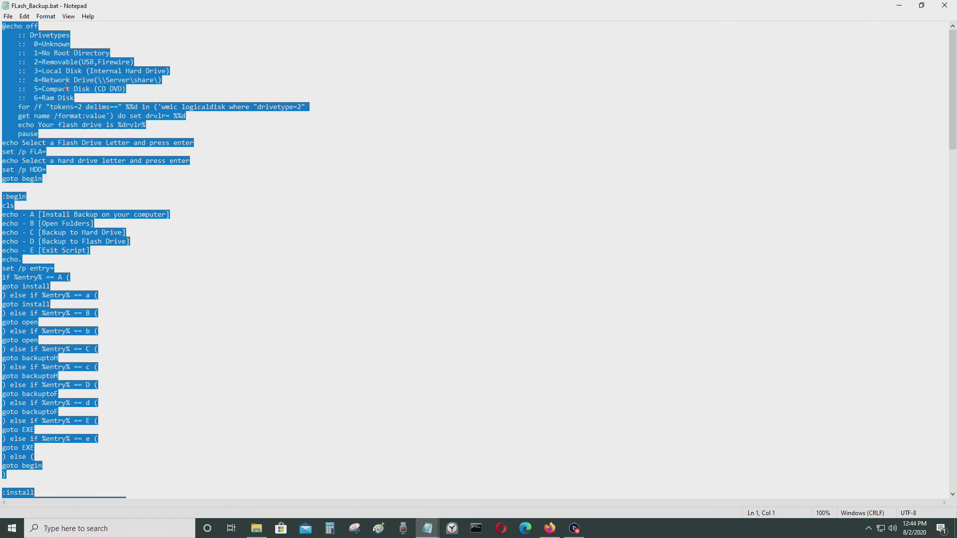
- Paste the copied script into a new blank Notepad document
right_click(427, 528)
click(440, 476)
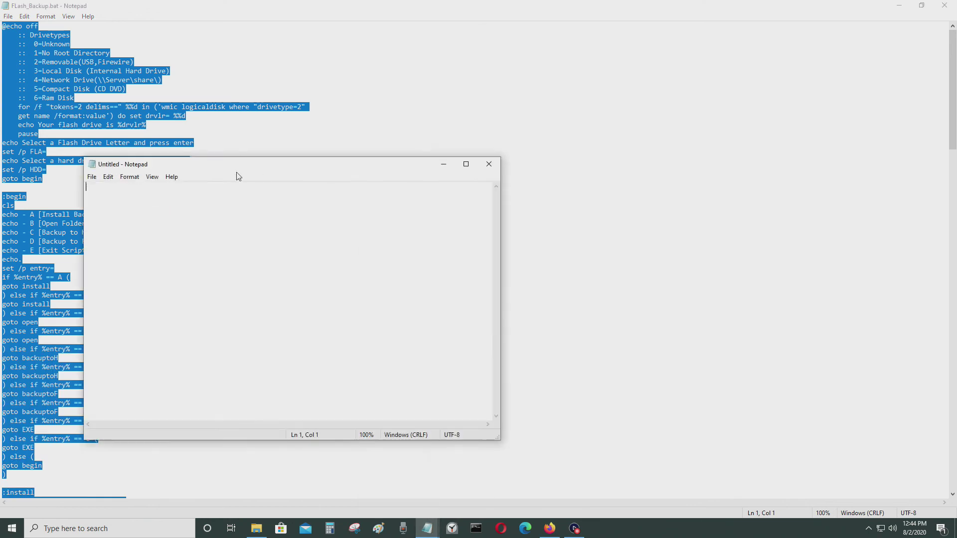
right_click(171, 211)
click(218, 251)
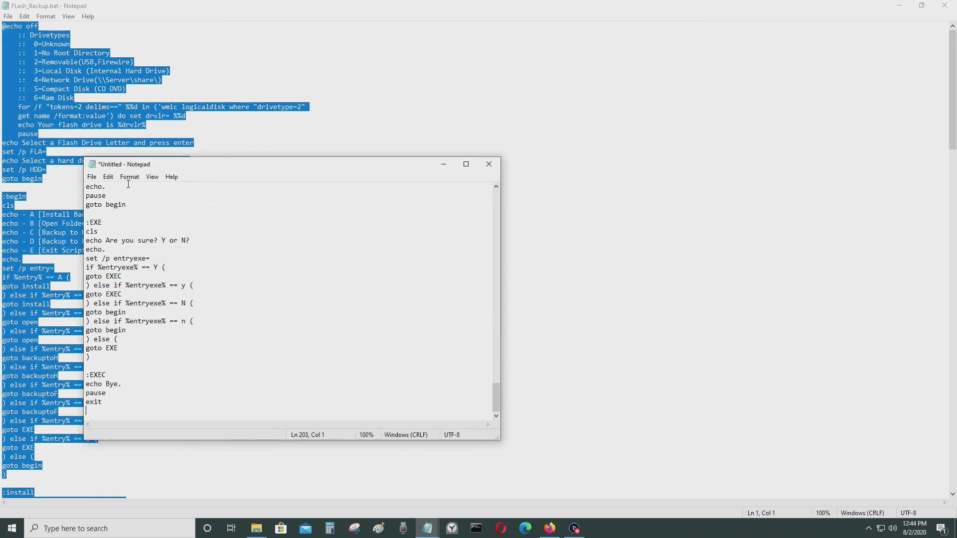
- Start Save As for the new document with the file type set to All Files
click(91, 177)
click(135, 232)
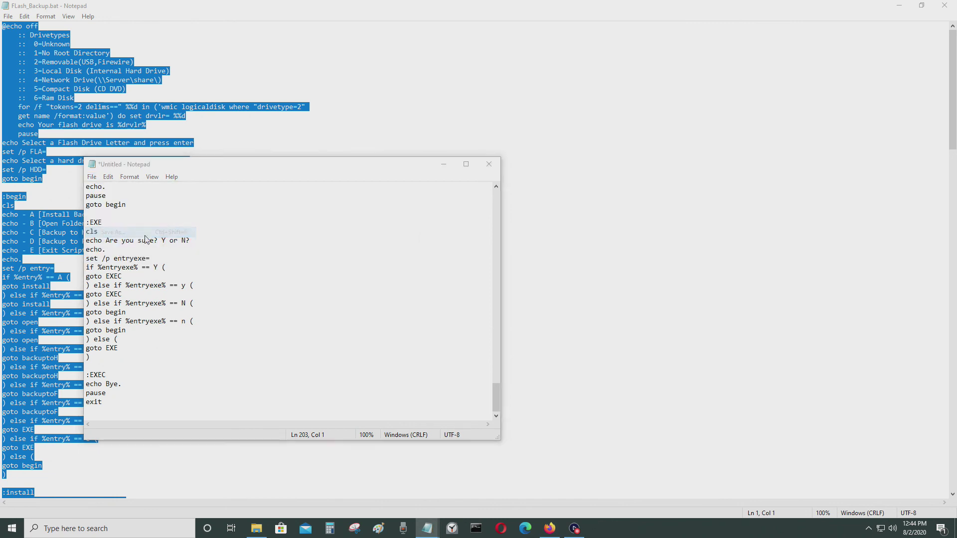
click(219, 413)
click(207, 430)
- Name the file Flash_Backup.bat and save it into Downloads on DRIVE 1 (D:)
click(209, 412)
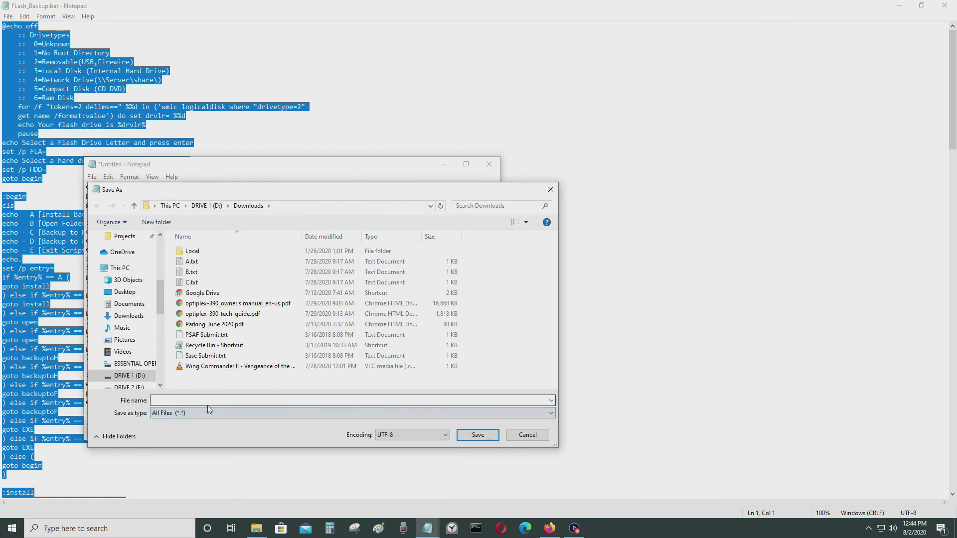
click(211, 400)
text(Flash_Backup.bat)
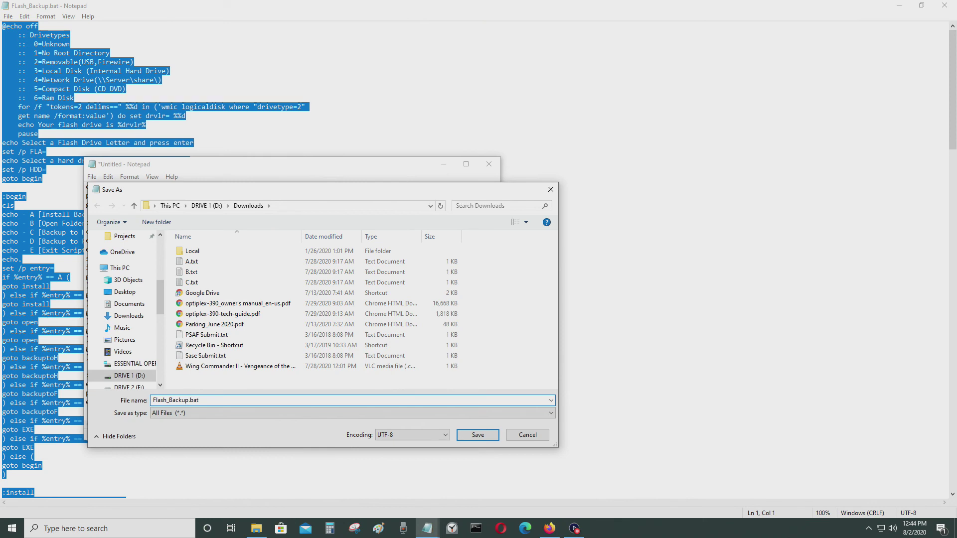
click(474, 436)
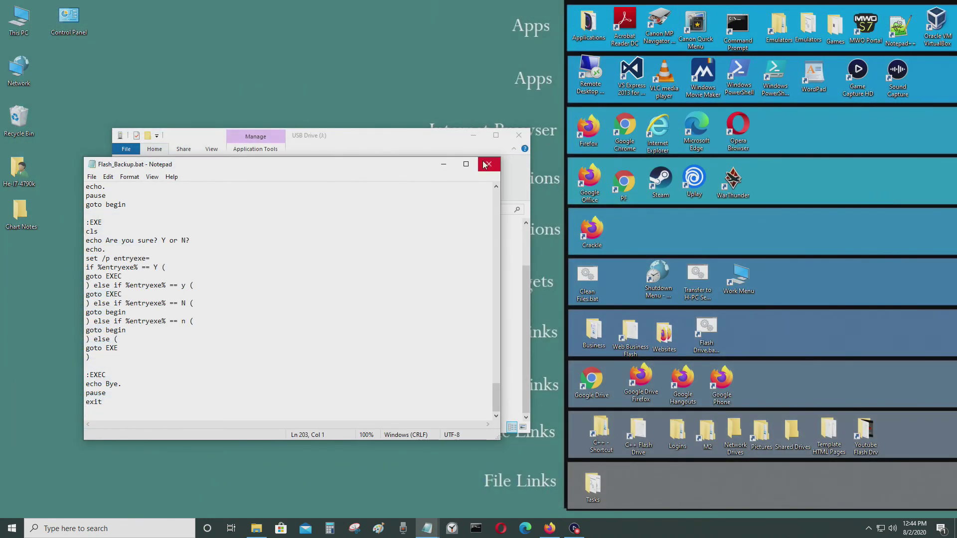
- Close Notepad and the USB window, then run Flash_Backup.bat from D:\Downloads
click(484, 164)
click(519, 135)
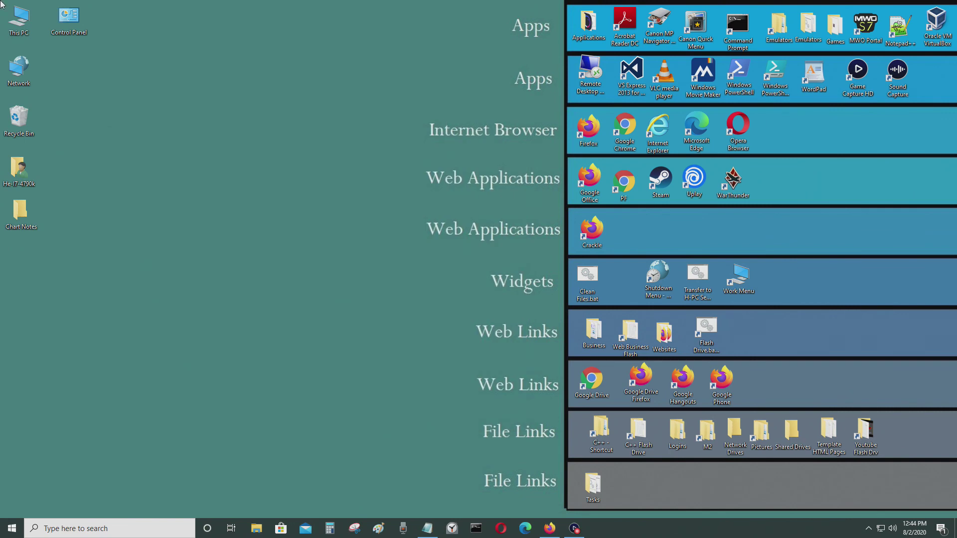
double_click(20, 32)
double_click(412, 376)
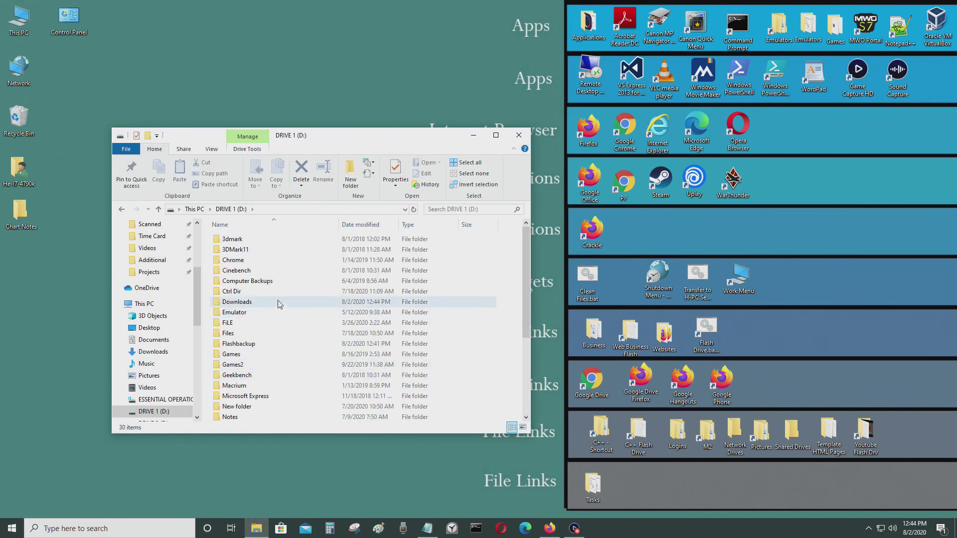
double_click(266, 301)
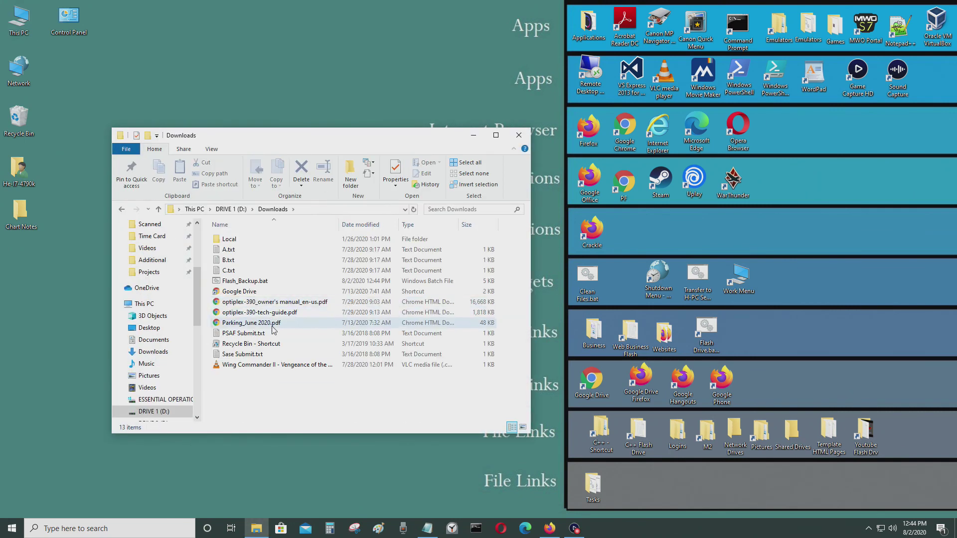
double_click(278, 282)
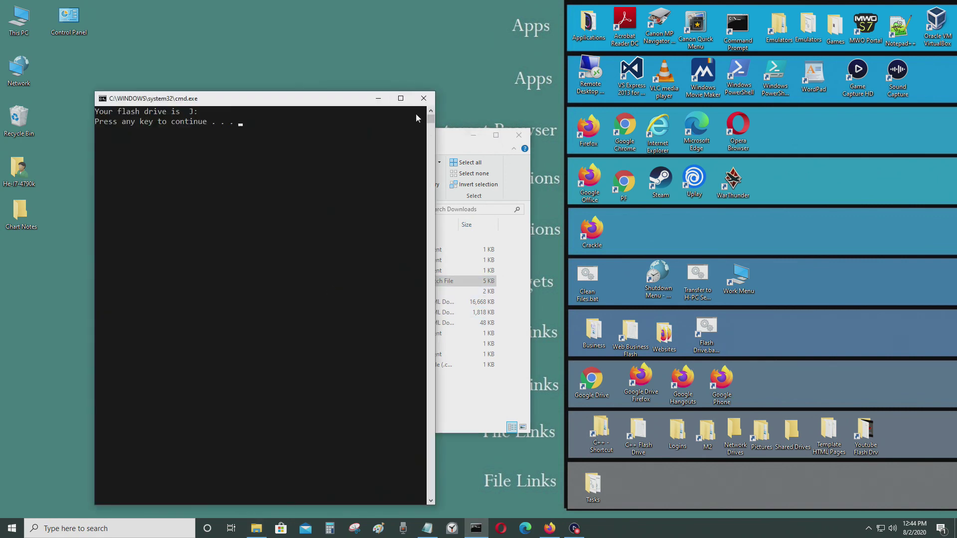
- Maximize the console, enter flash drive J and the hard drive letter, and open the hard drive's folder
click(400, 98)
key(Return)
text(j)
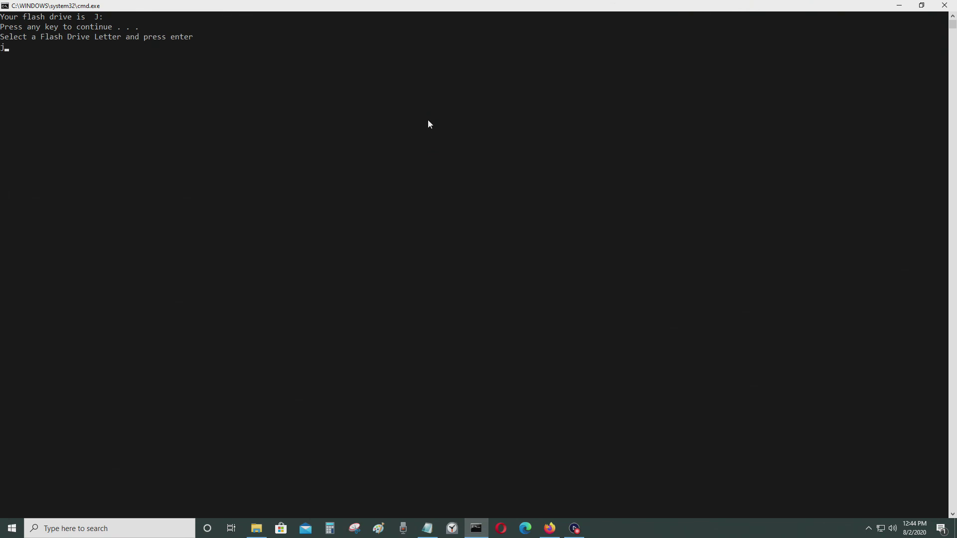
key(Return)
text(c)
key(Return)
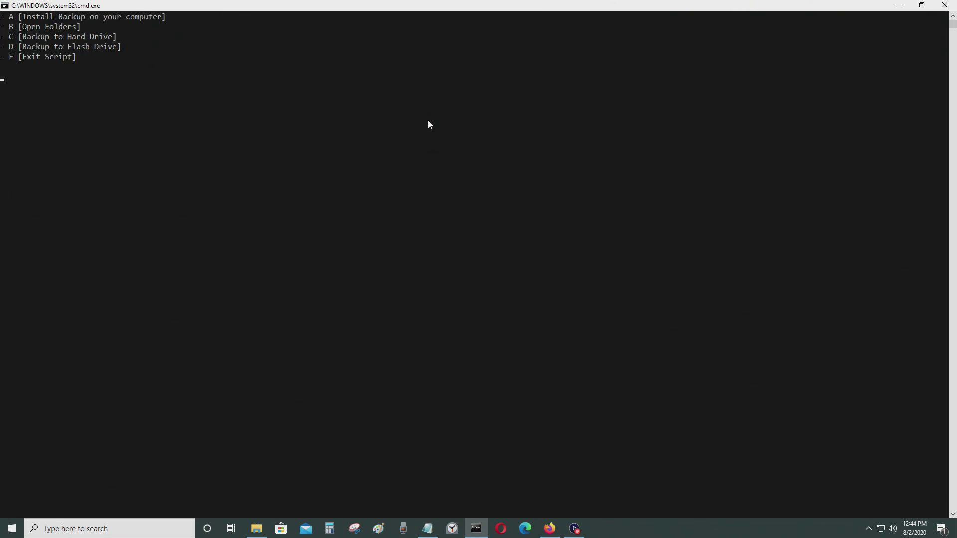
text(B)
key(Return)
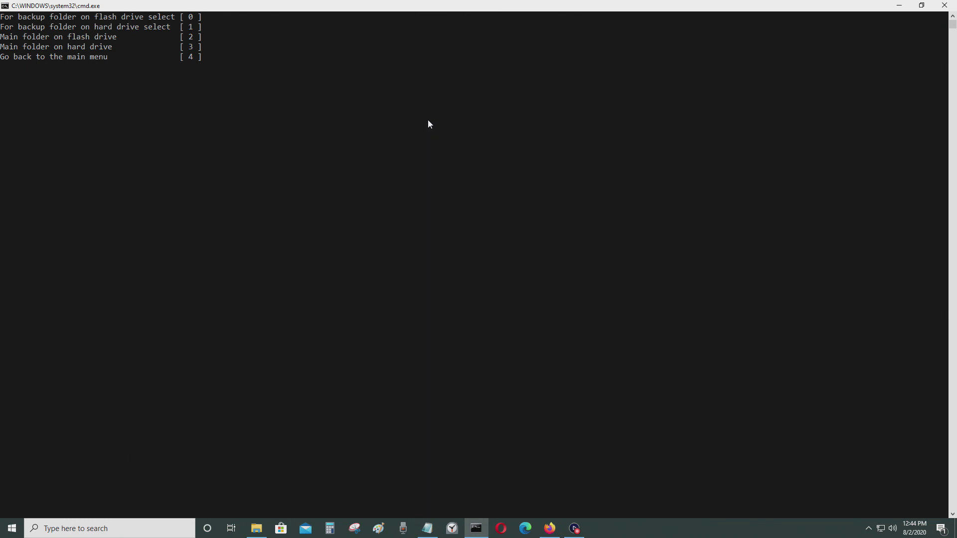
text(3)
key(Return)
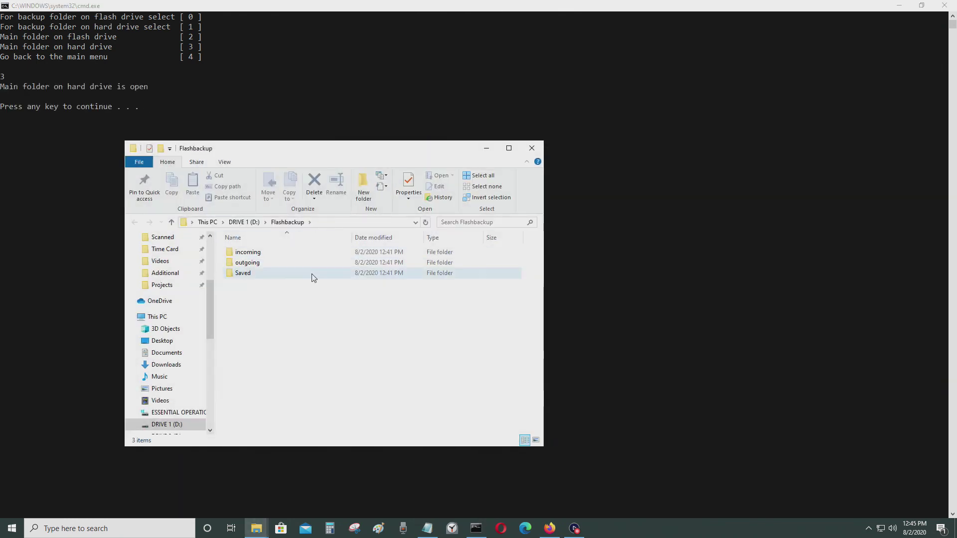
- Check the ten files in D:'s Saved folder, then return to the script's folder options
double_click(312, 274)
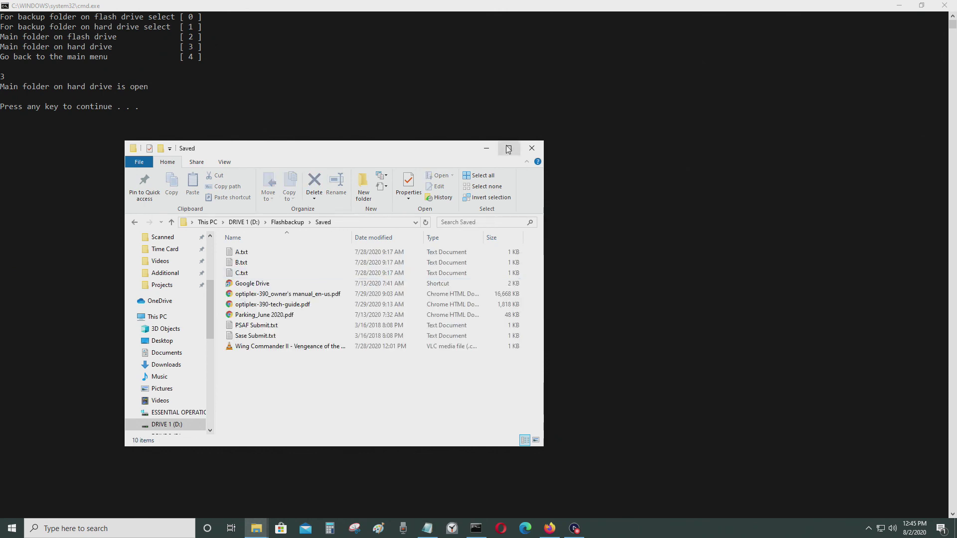
click(532, 148)
click(352, 190)
key(Escape)
key(Return)
text(2)
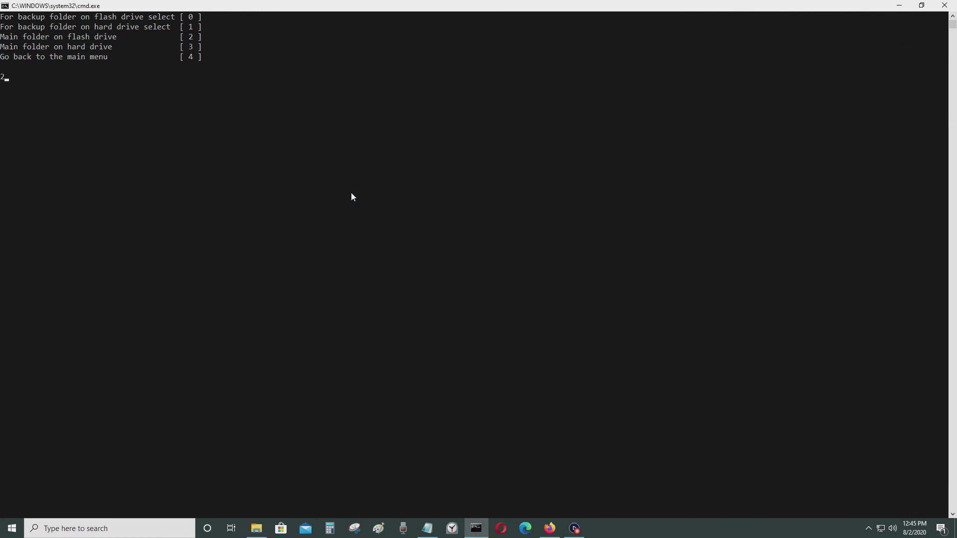
- Check the ten files in the flash drive's BackupUSB folder, then close the console
key(Return)
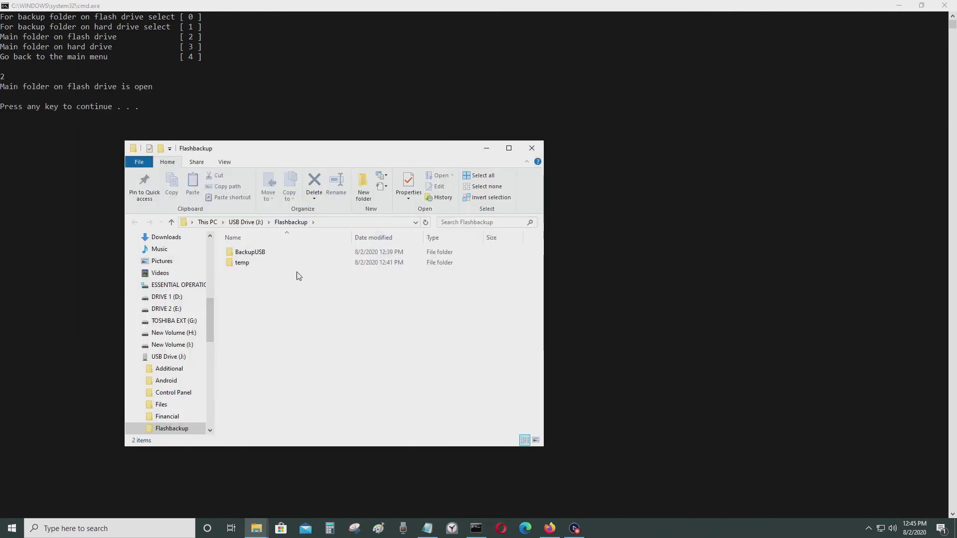
double_click(291, 253)
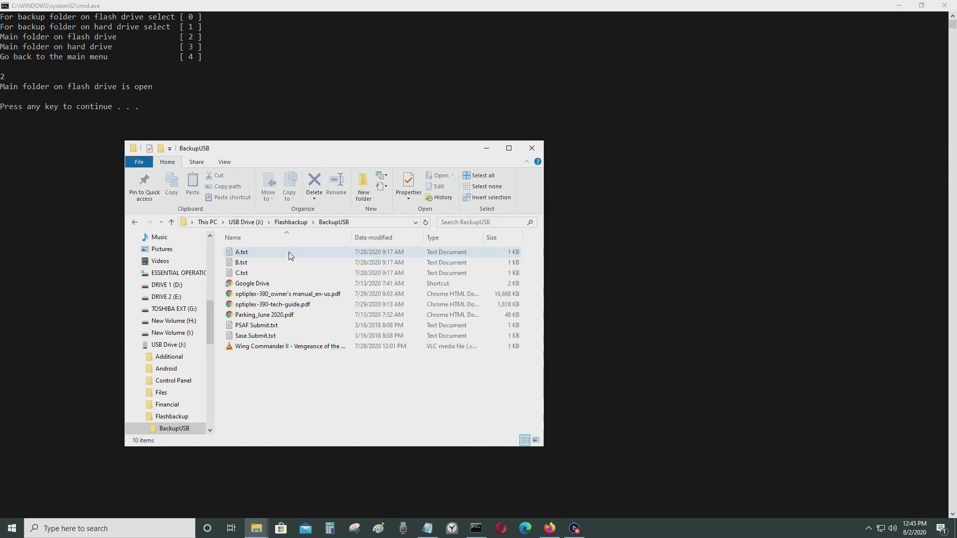
click(532, 149)
click(953, 4)
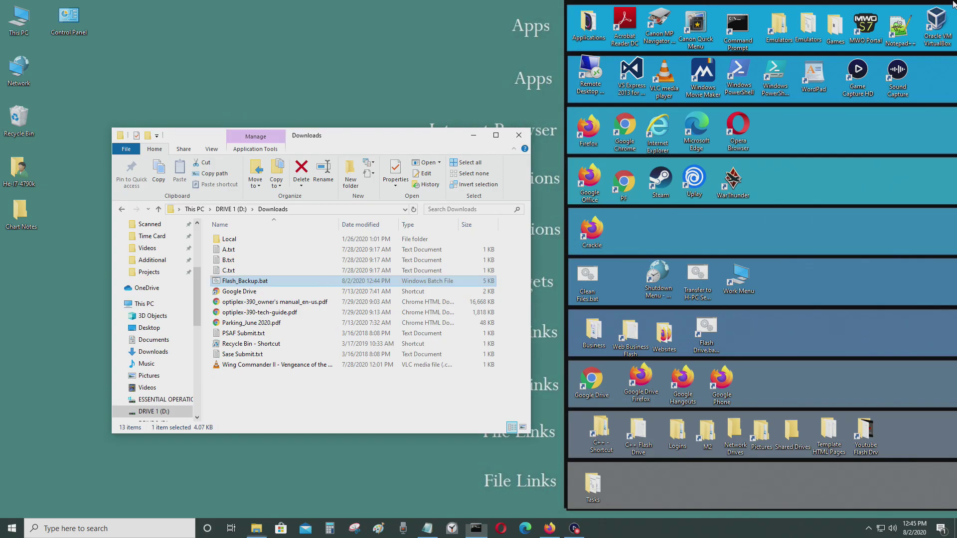